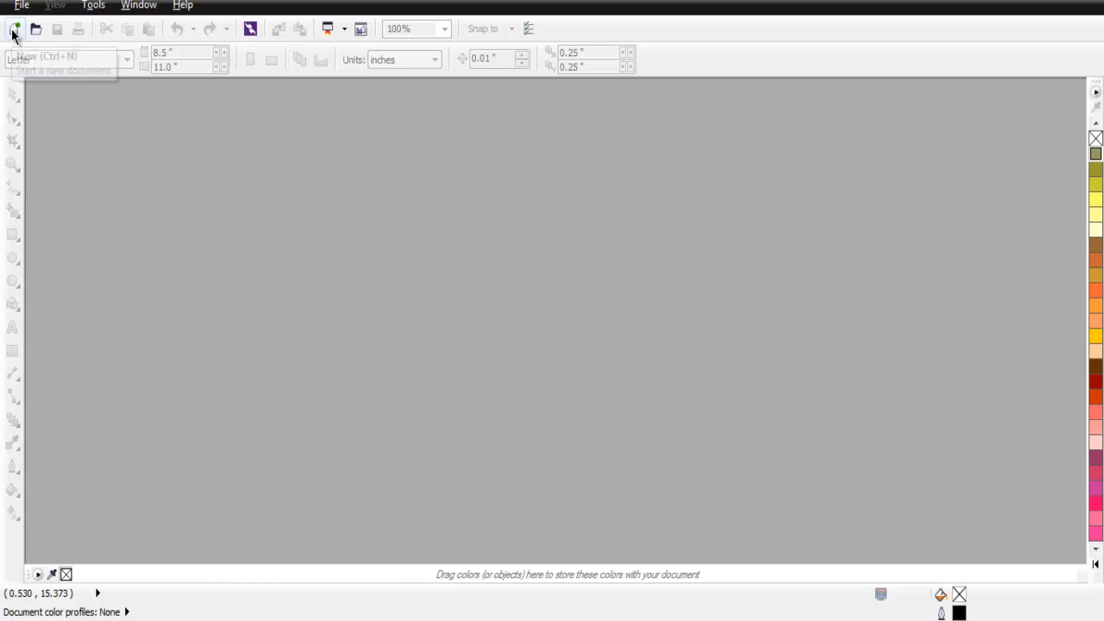
Start a new document named Untitled-1 with the Custom preset destination
click(13, 33)
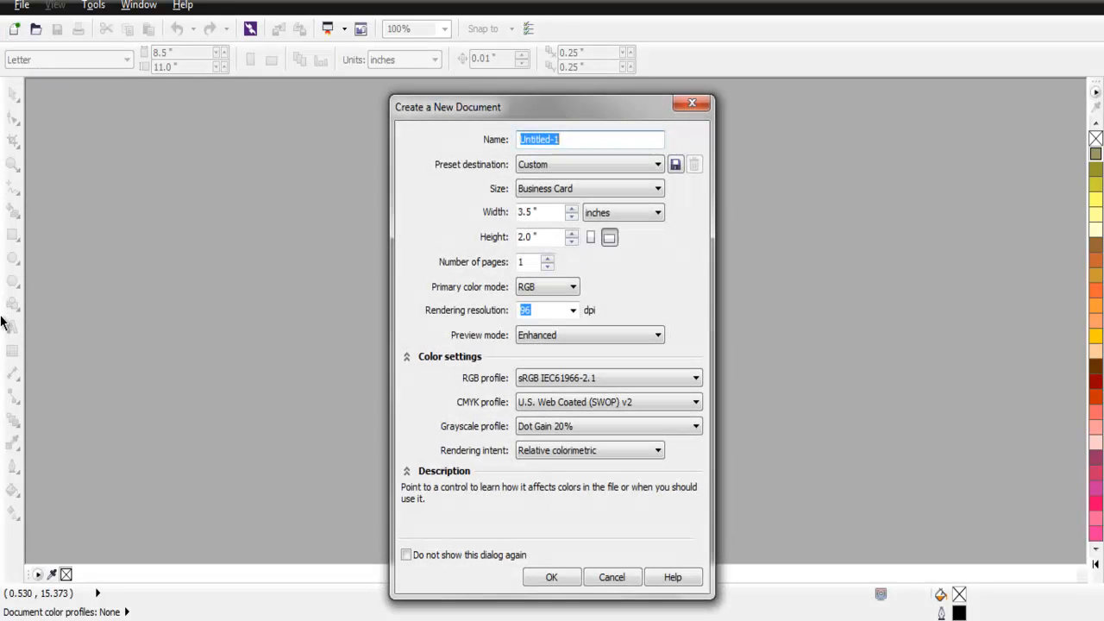
click(583, 141)
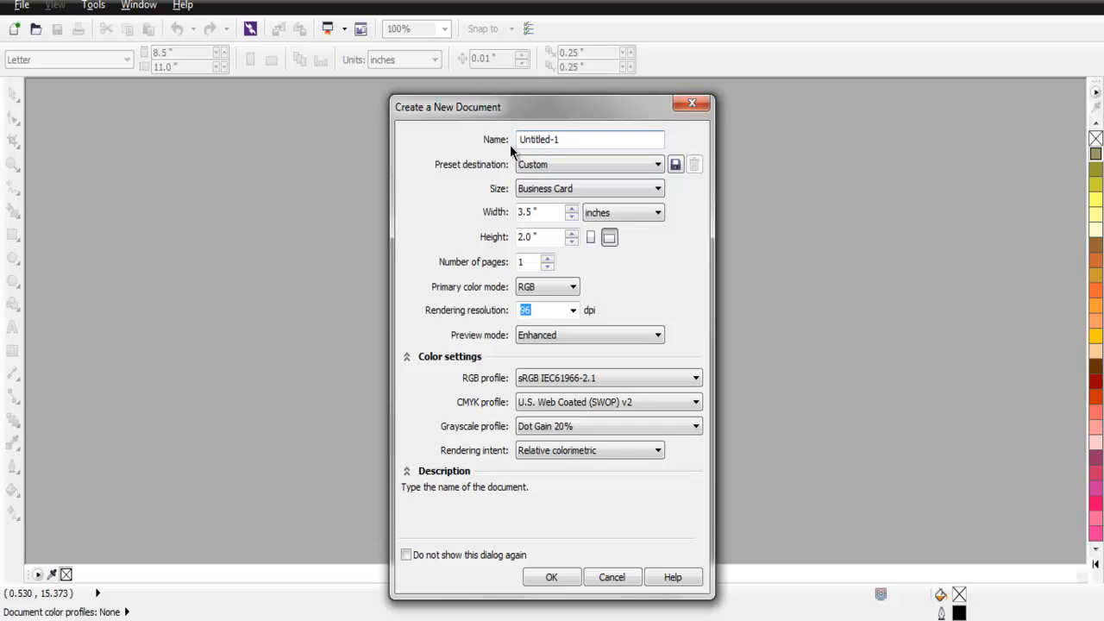
drag(519, 139, 582, 139)
click(582, 138)
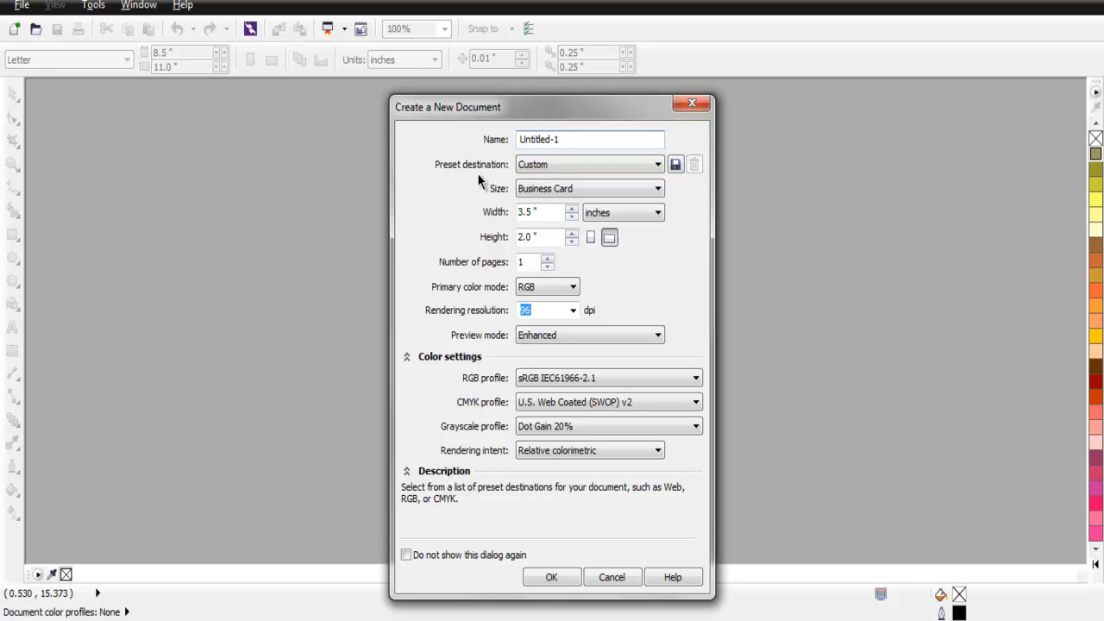
click(543, 164)
click(543, 164)
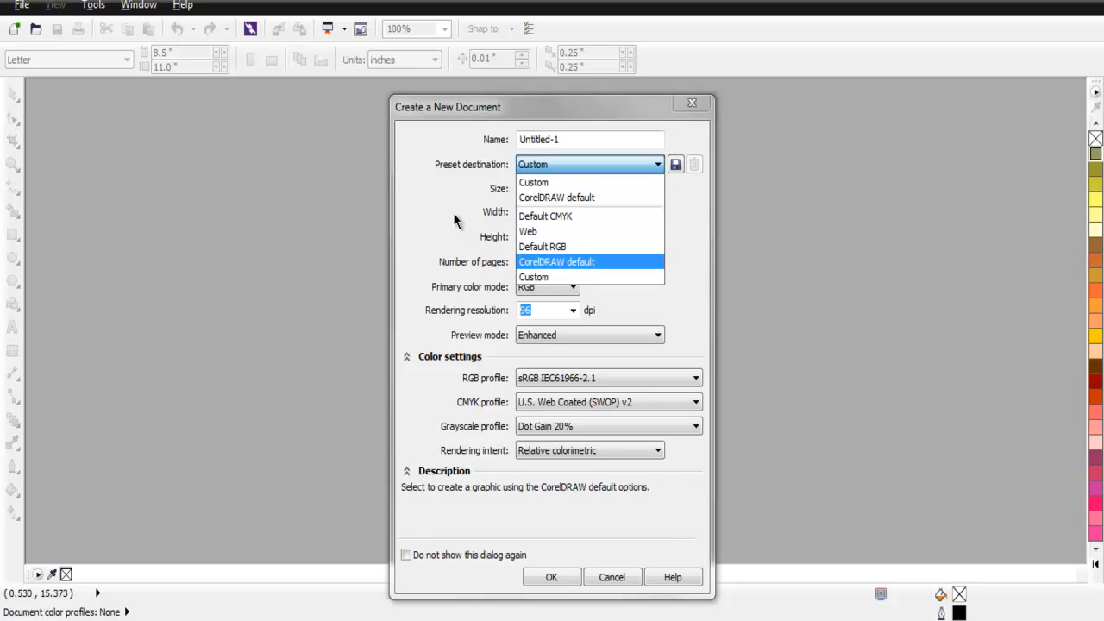
click(543, 179)
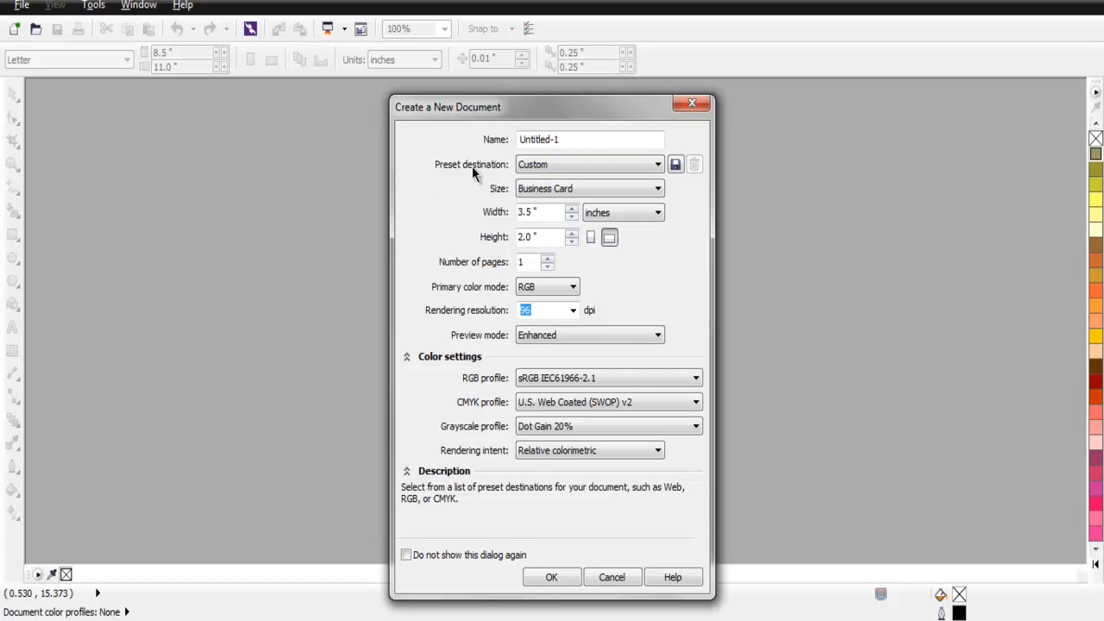
Choose Business Card as the new document's page size and keep inches as the unit of measurement
click(527, 195)
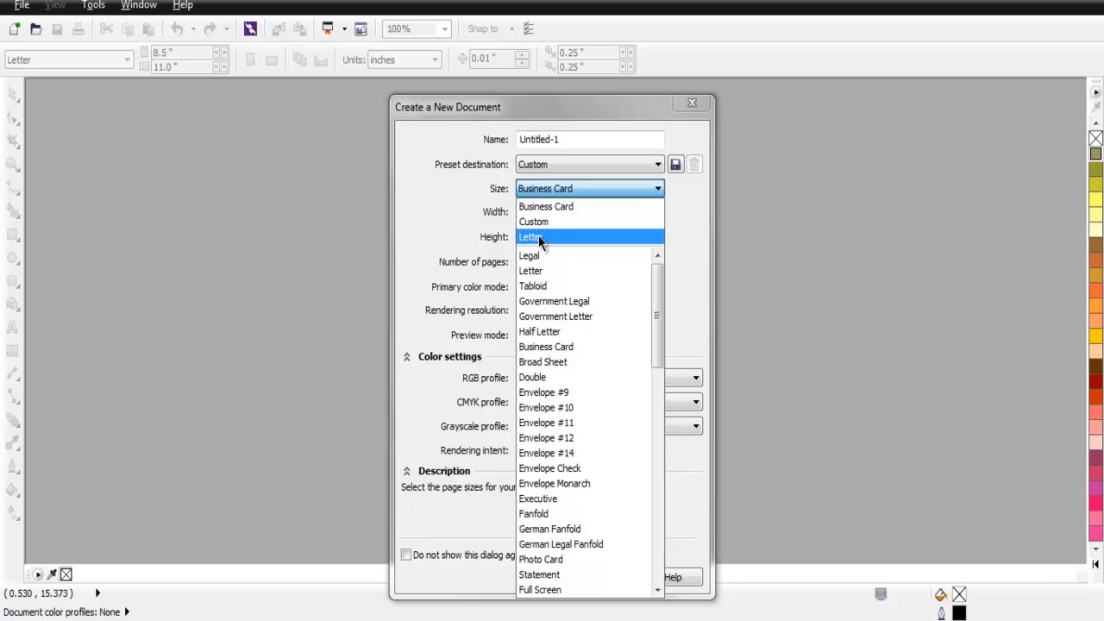
drag(659, 279, 648, 275)
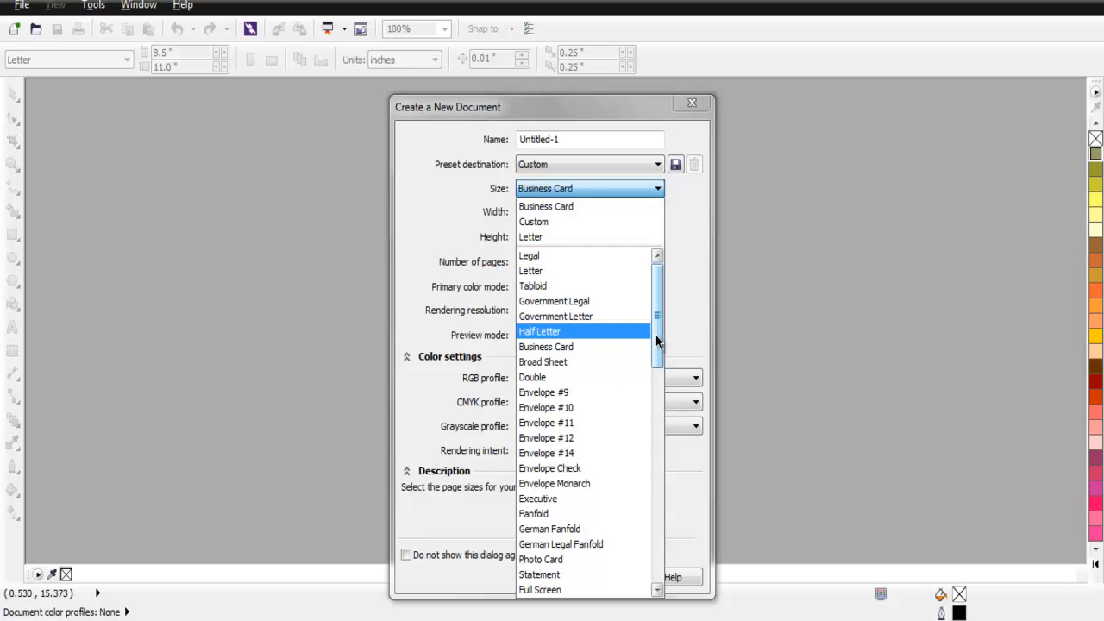
drag(656, 341, 641, 499)
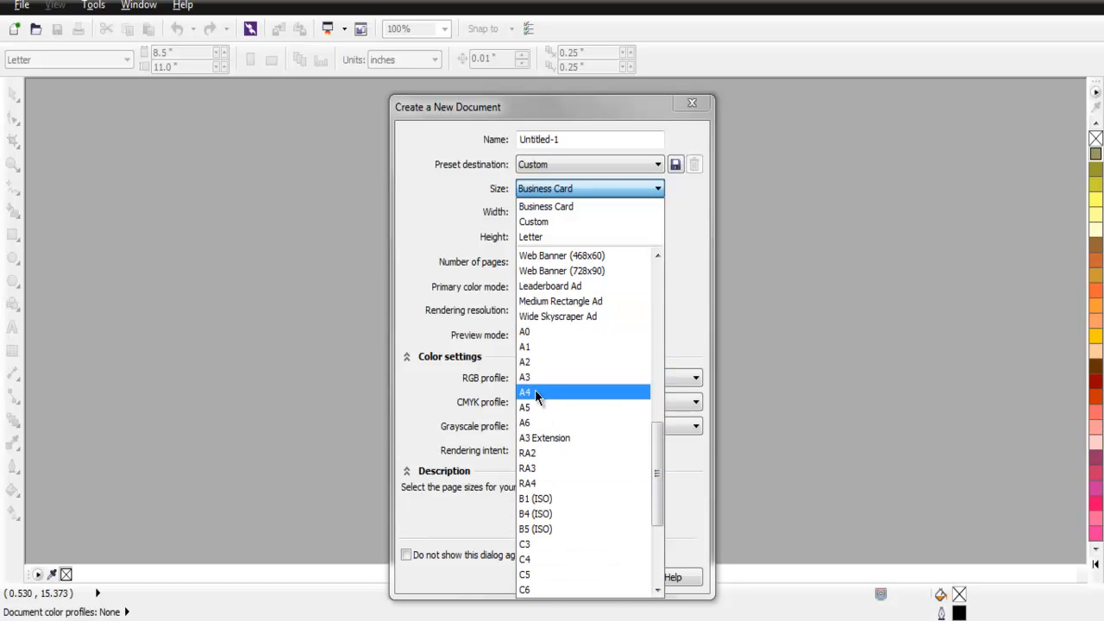
drag(656, 443, 661, 303)
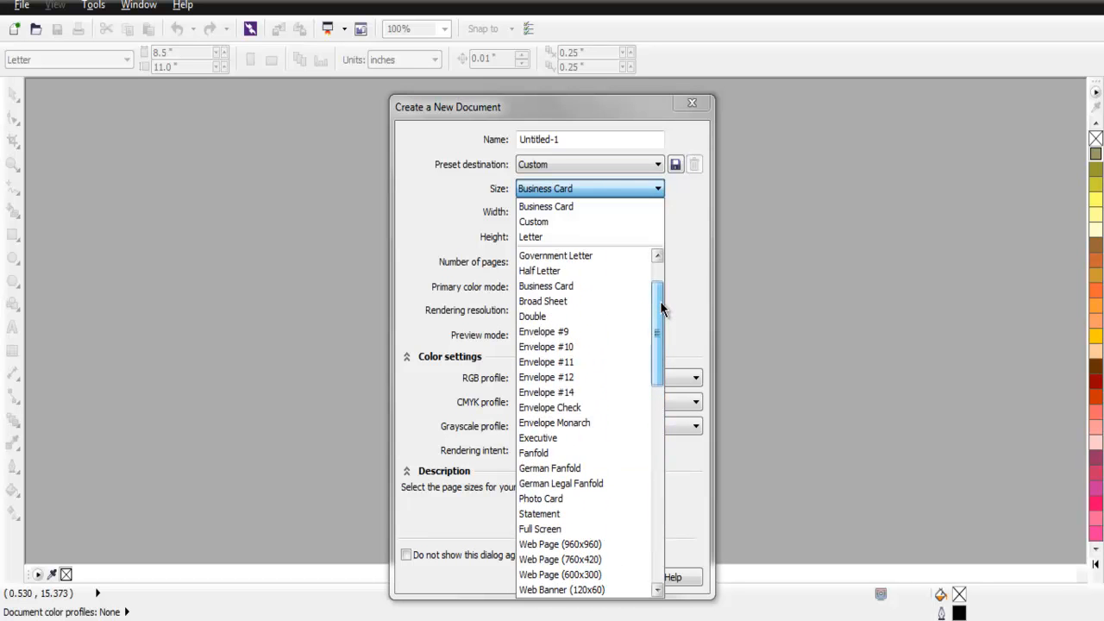
click(546, 288)
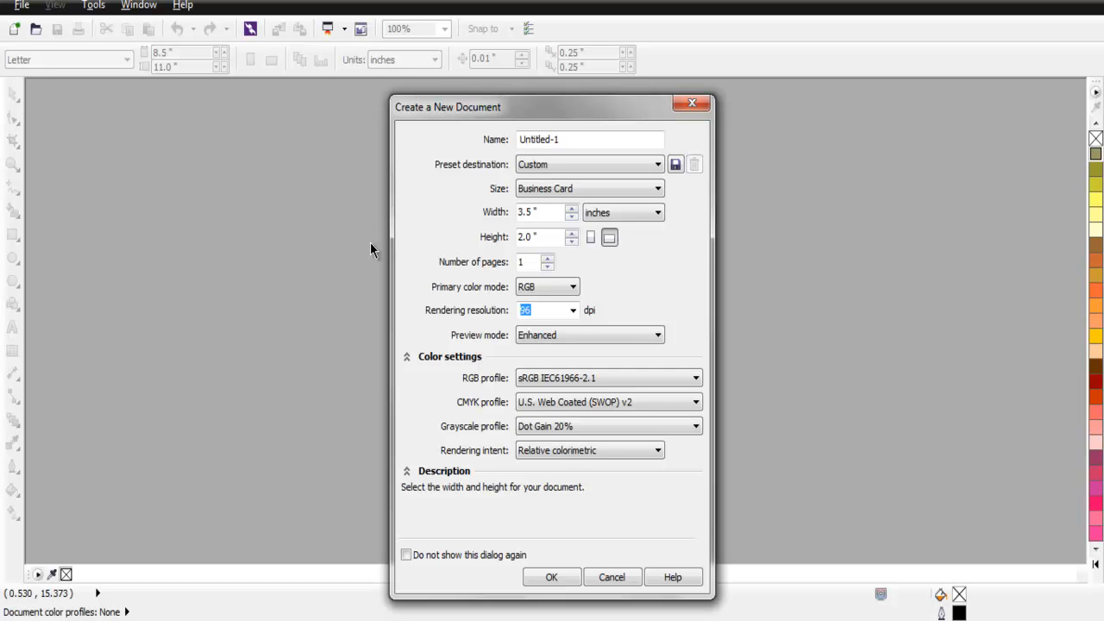
click(588, 212)
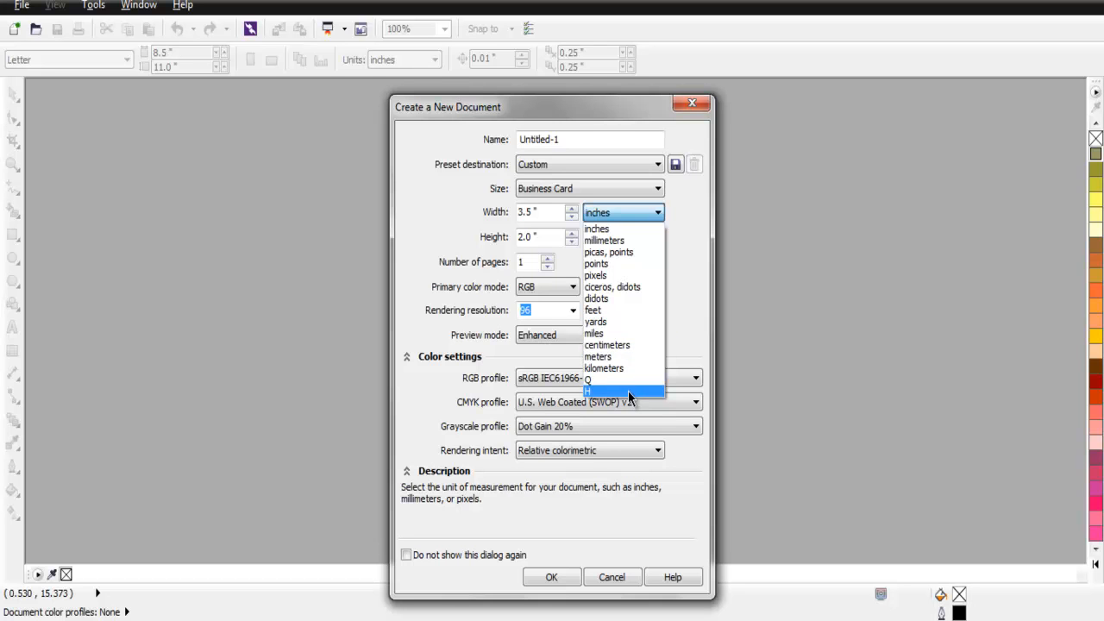
click(676, 223)
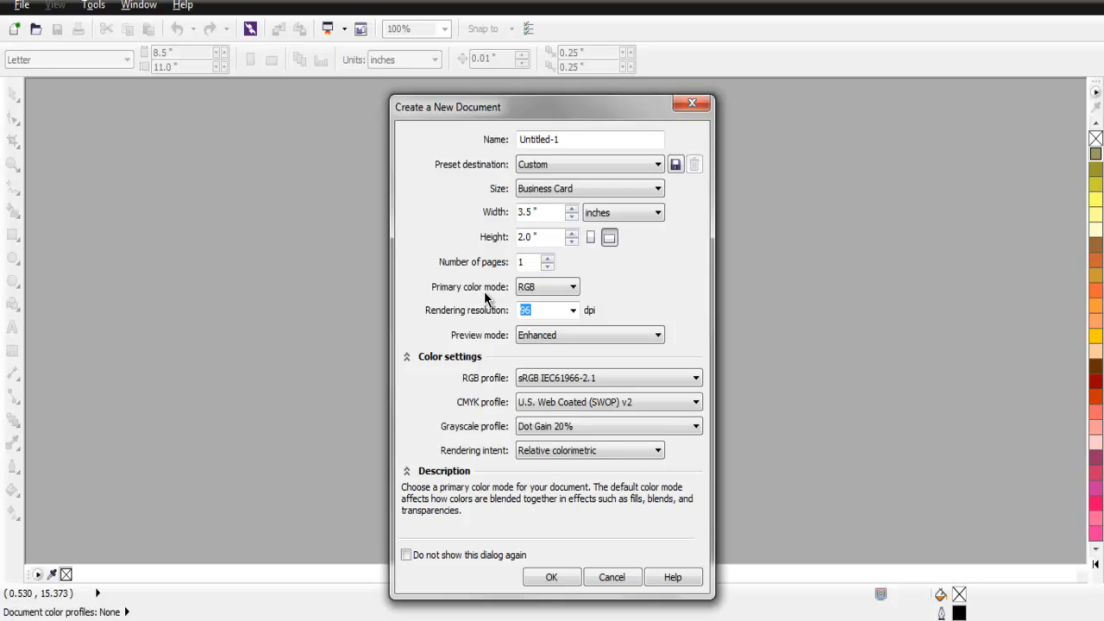
Set the primary color mode to RGB and the rendering resolution to 300 dpi
click(537, 290)
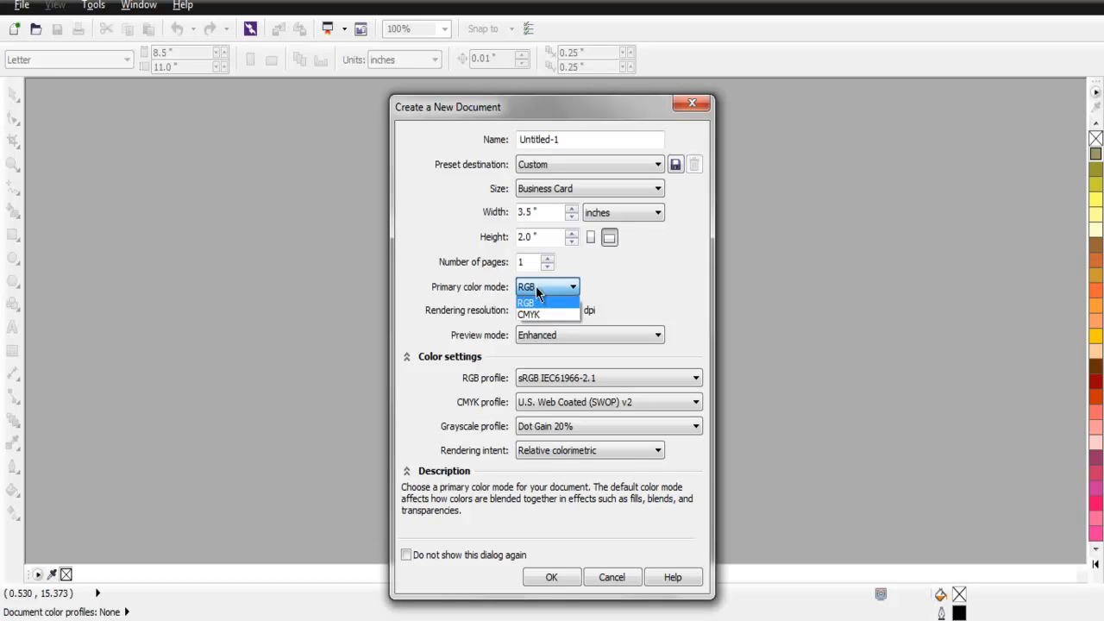
click(541, 303)
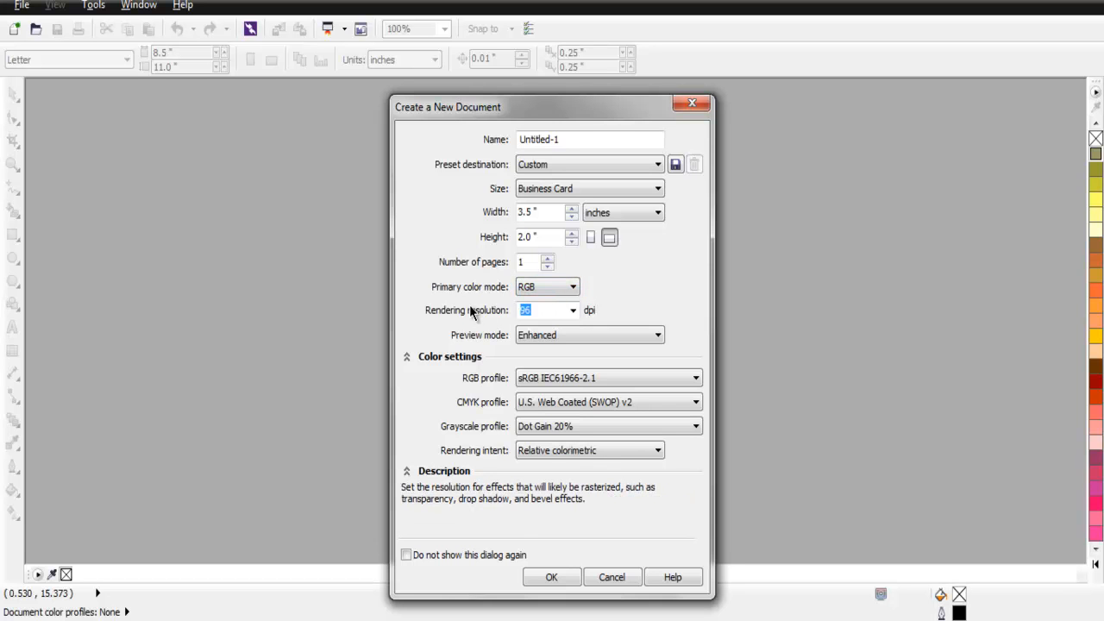
click(573, 313)
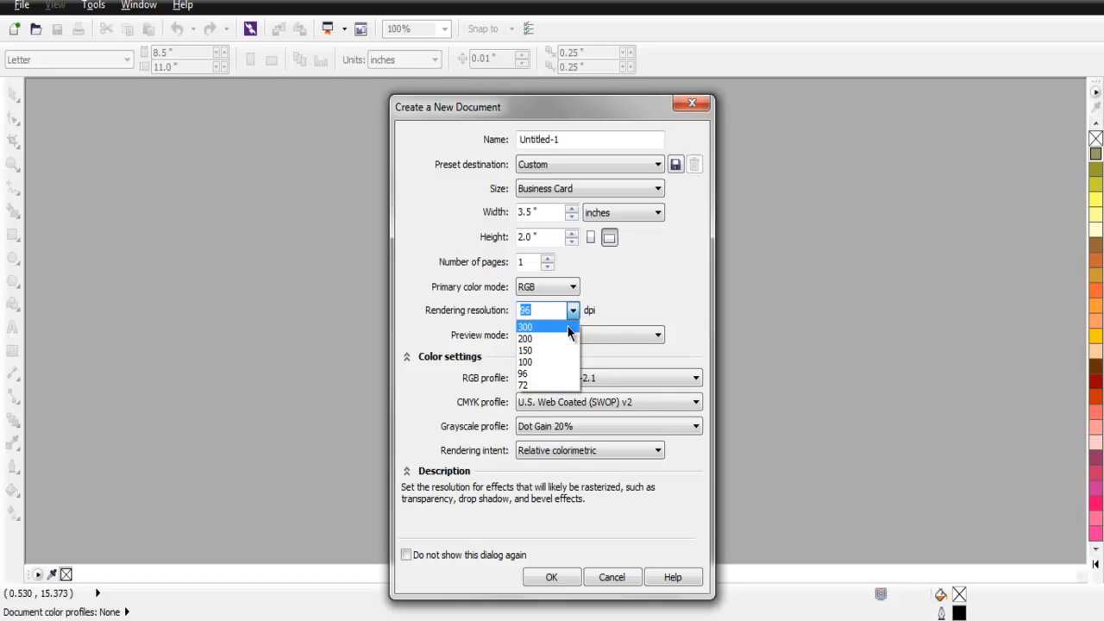
click(564, 327)
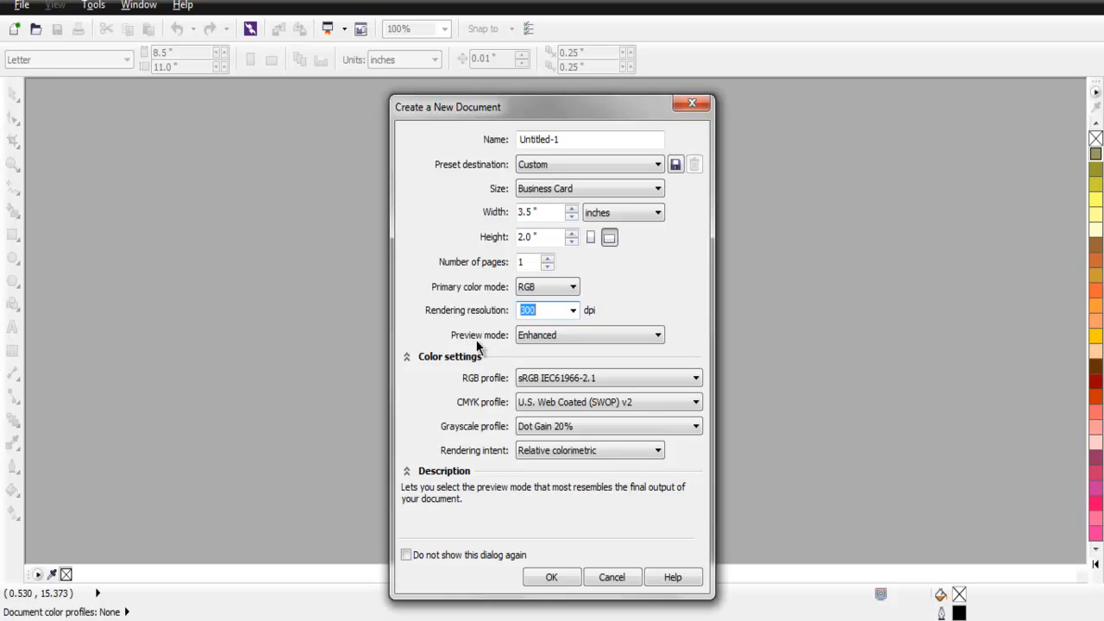
Look through the available preview modes and RGB color profiles for the new document
click(533, 336)
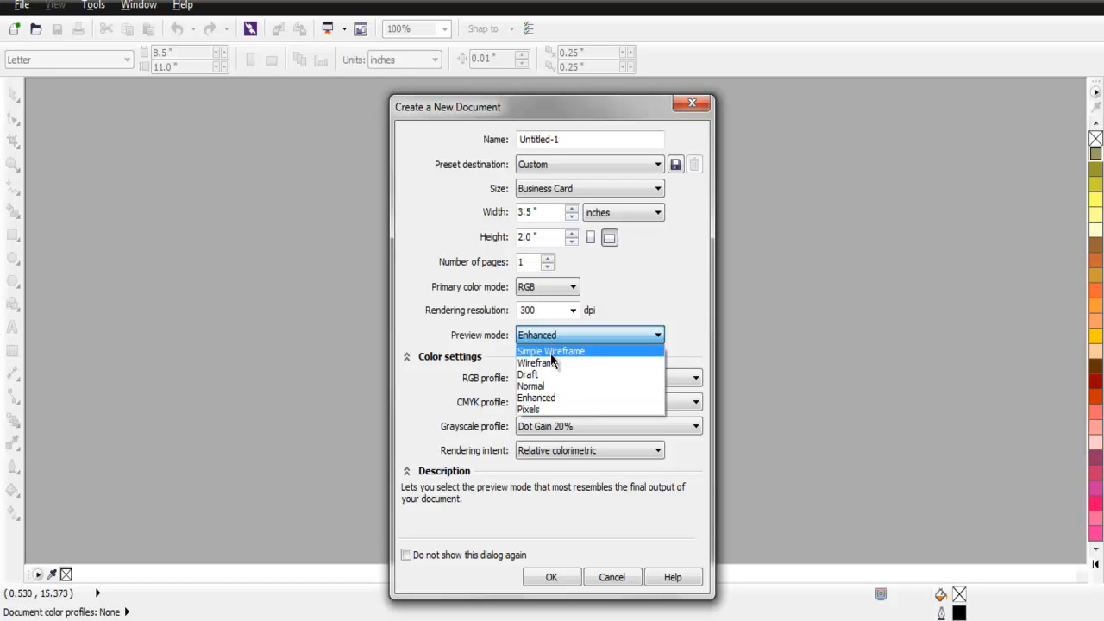
click(476, 348)
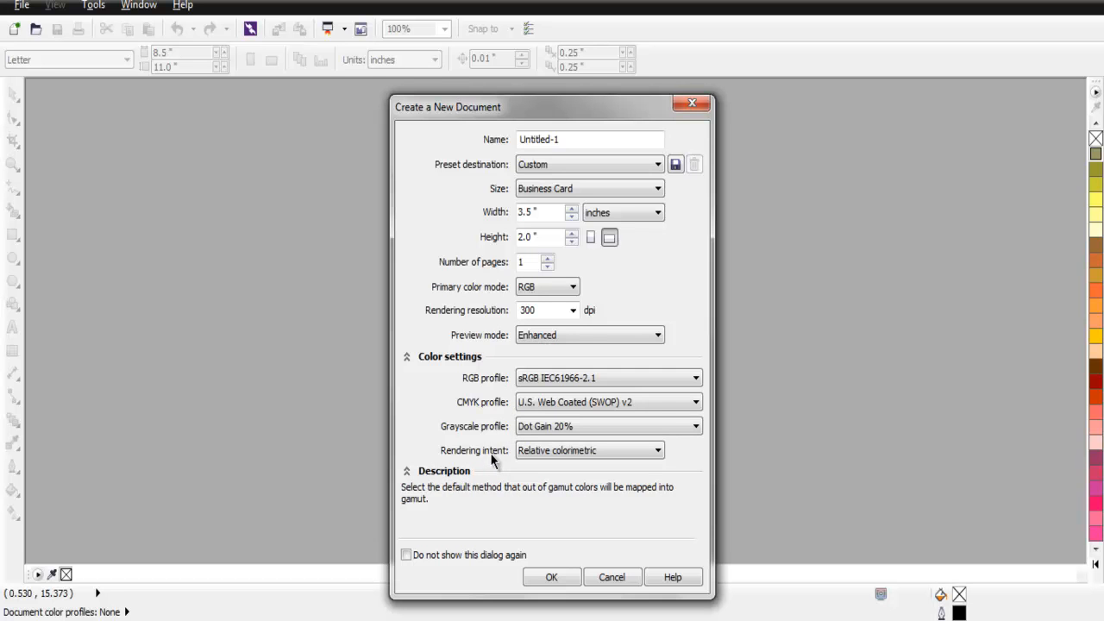
click(546, 378)
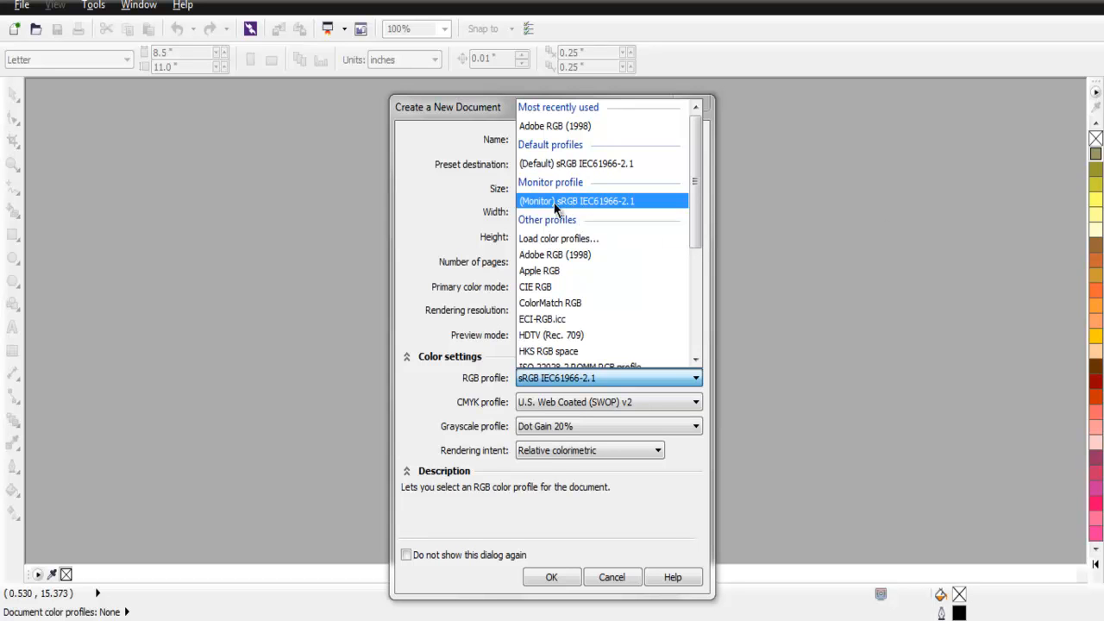
click(461, 355)
click(470, 360)
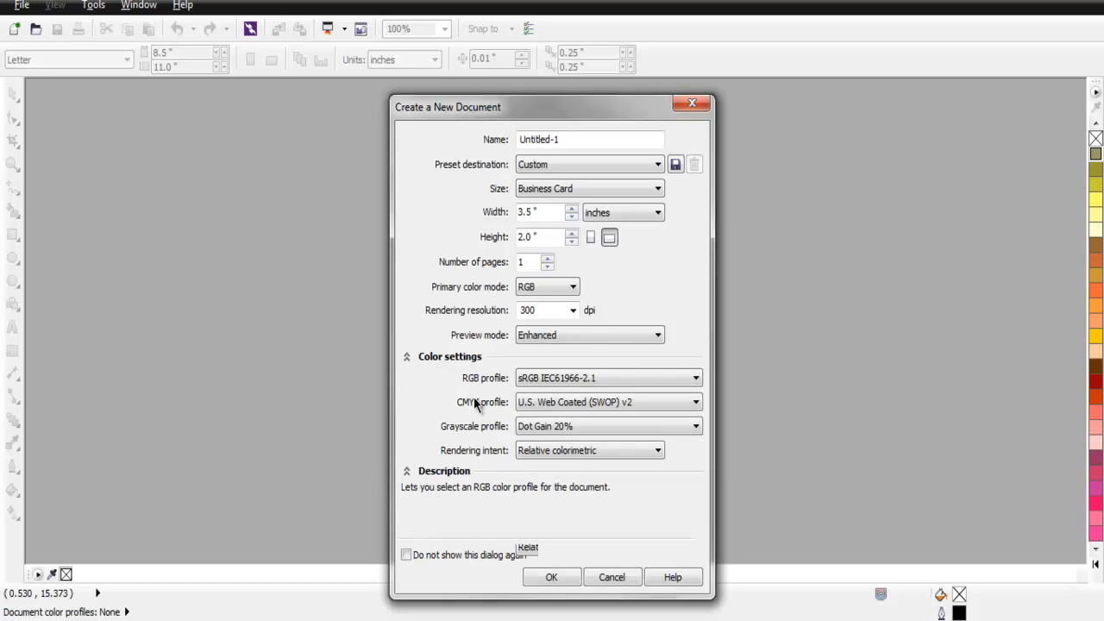
Collapse the color settings section and create the document with the chosen settings
click(453, 359)
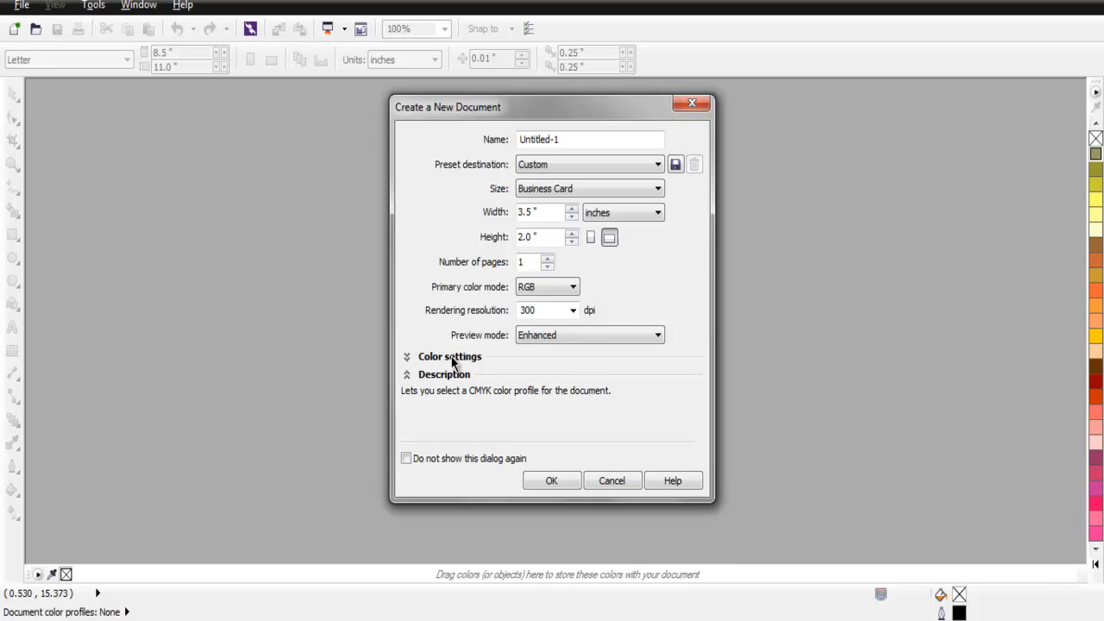
click(454, 376)
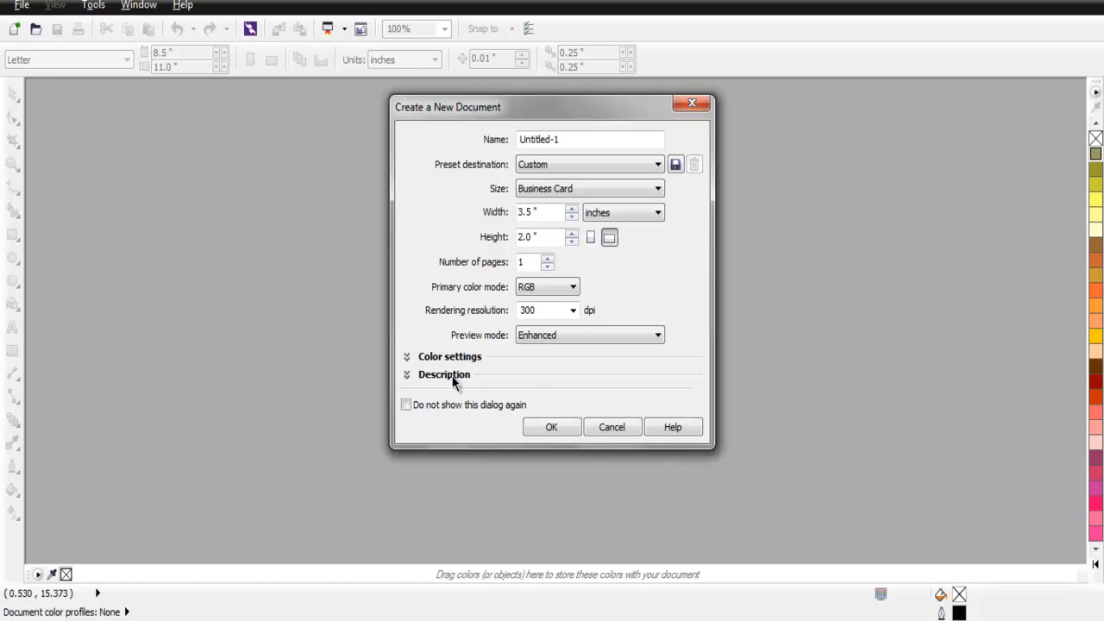
click(454, 376)
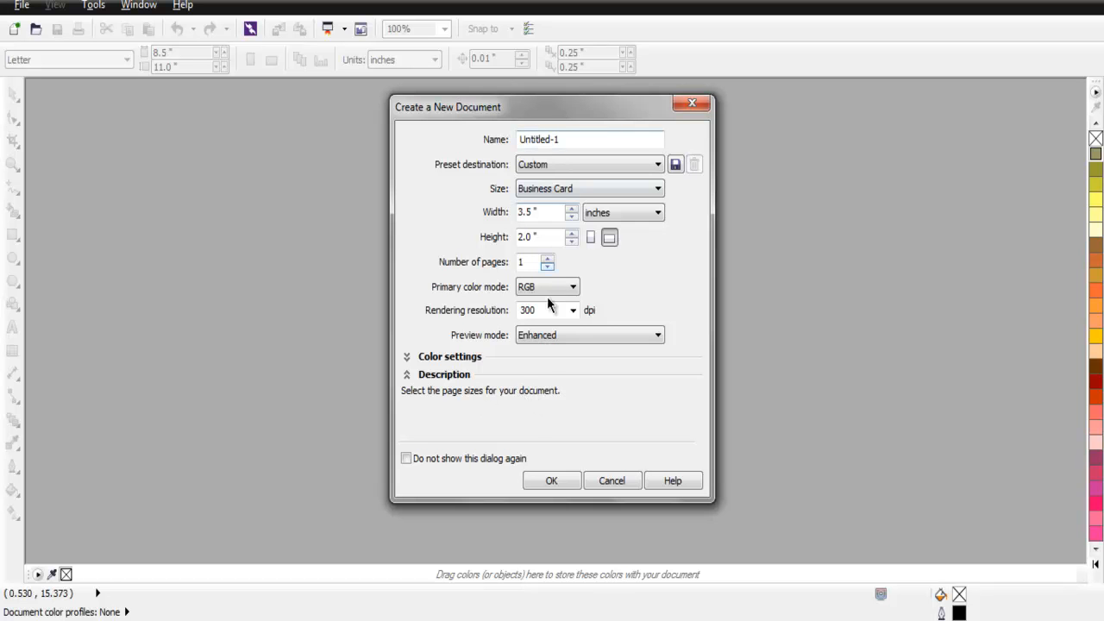
click(550, 482)
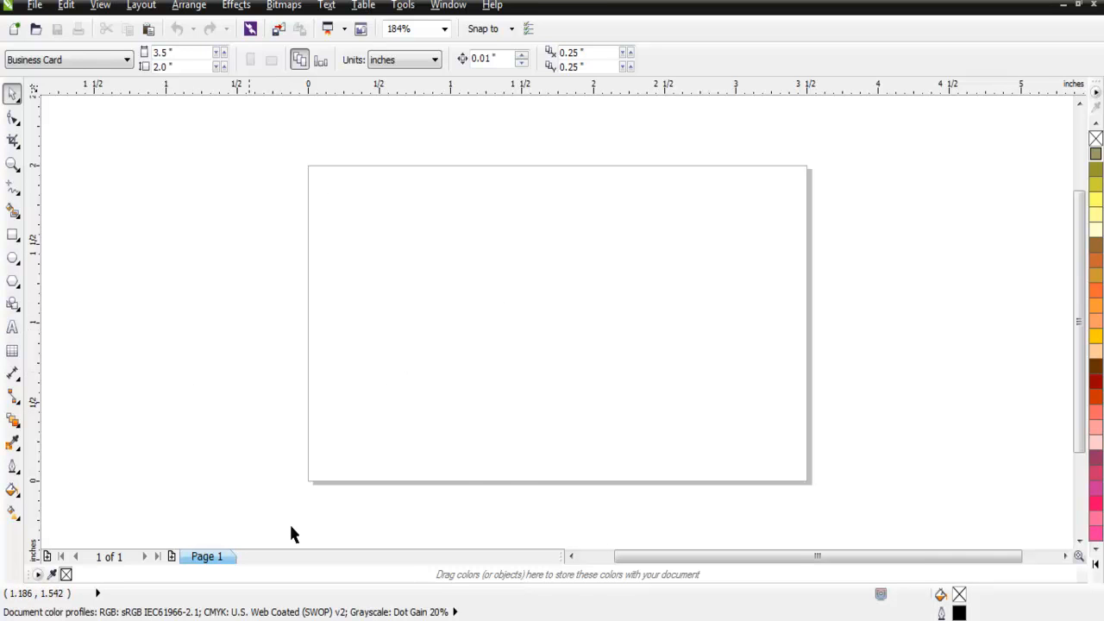
Add a second page after Page 1 and switch between the two pages, ending on Page 2
click(172, 557)
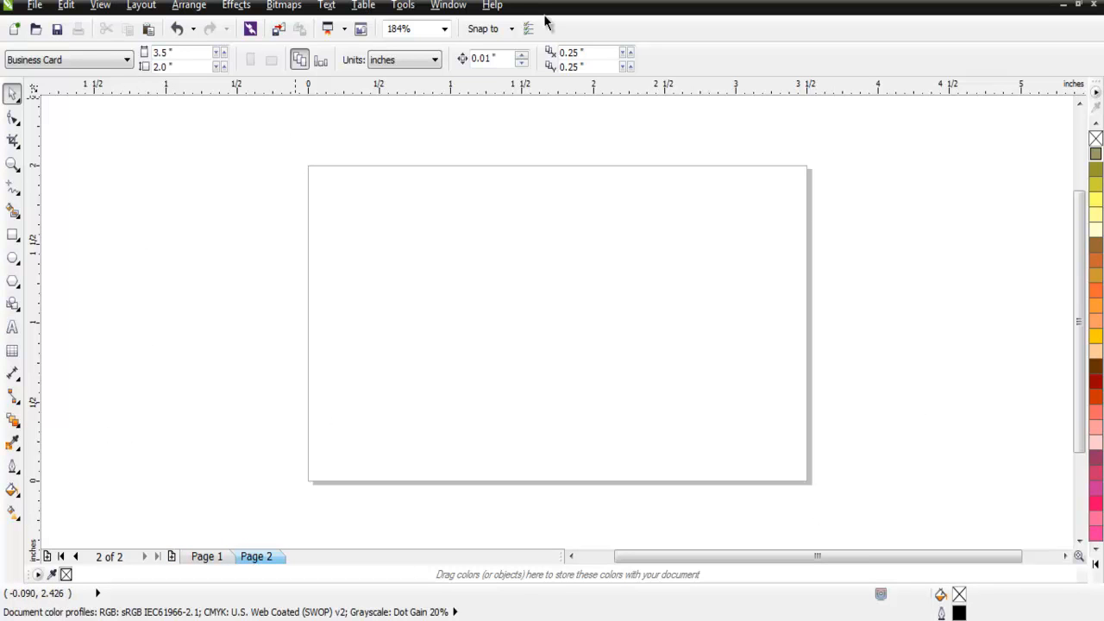
click(219, 559)
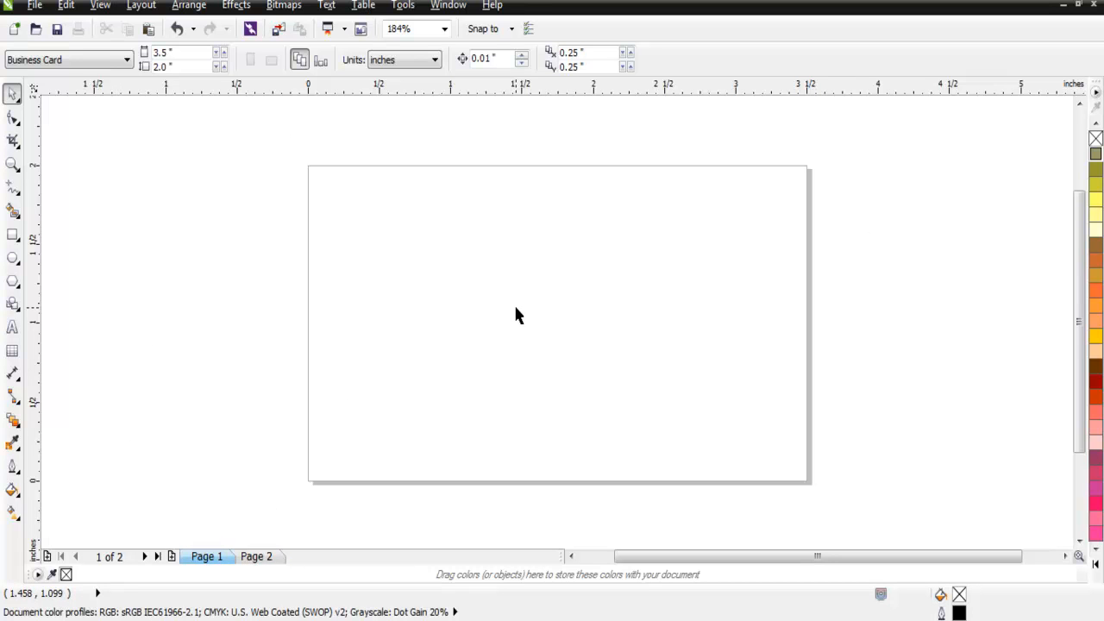
key(Page_Down)
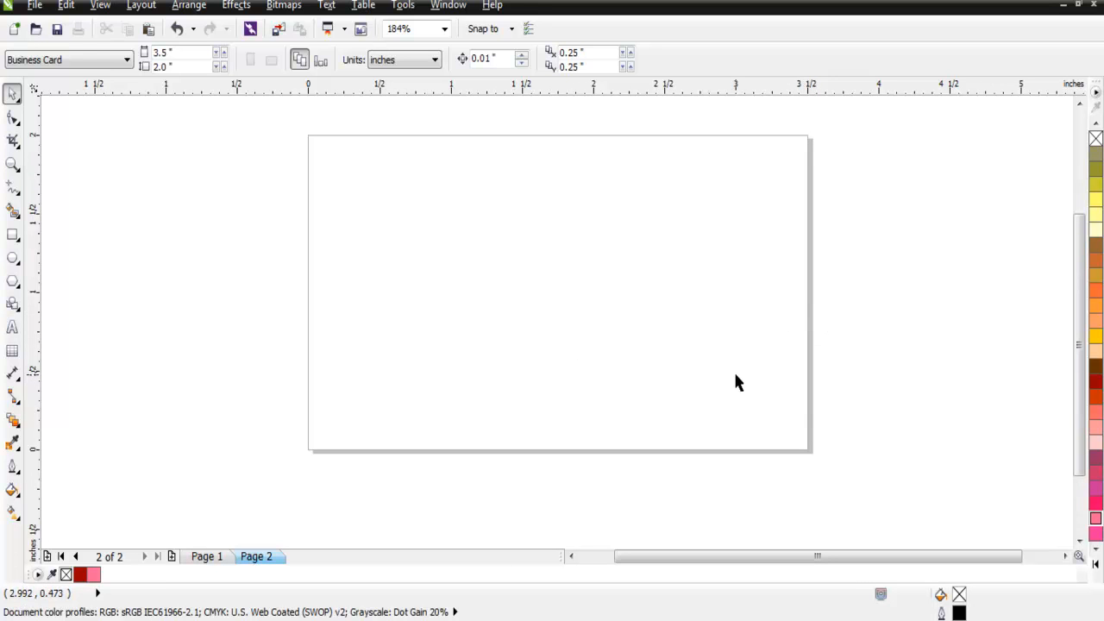
drag(288, 120, 844, 479)
Turn on the display of the bleed area in the document's page size options
double_click(811, 392)
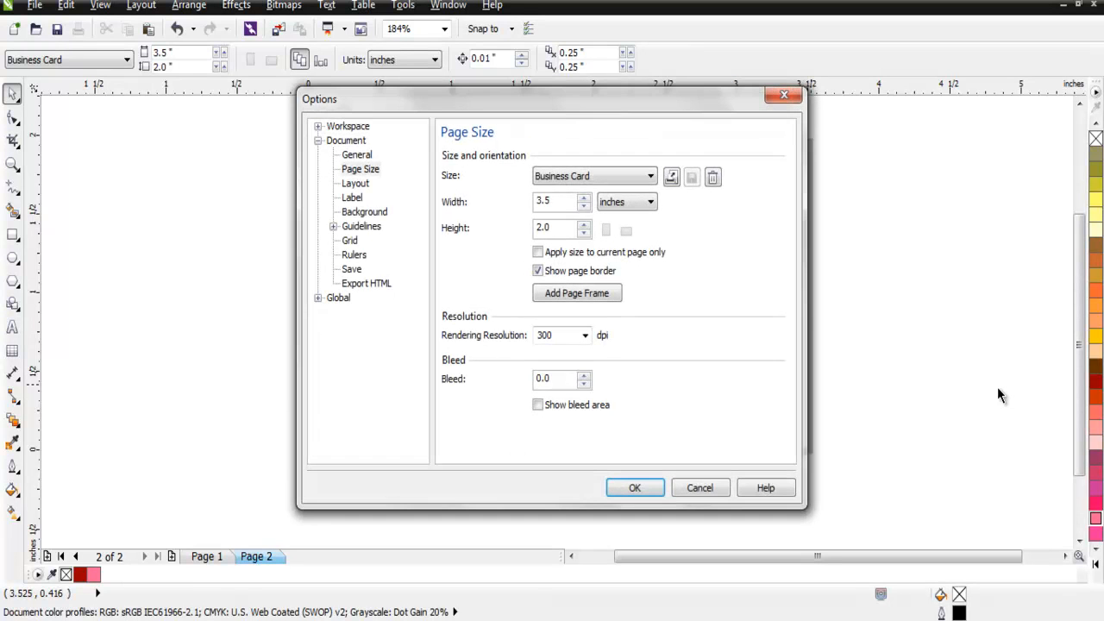
drag(454, 116, 427, 131)
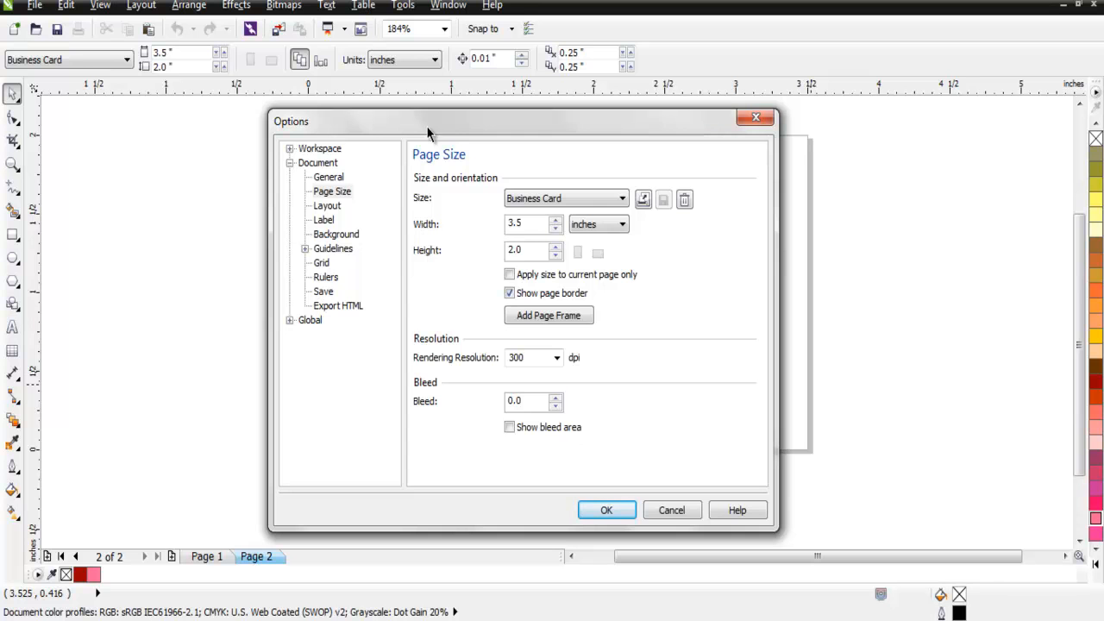
click(330, 178)
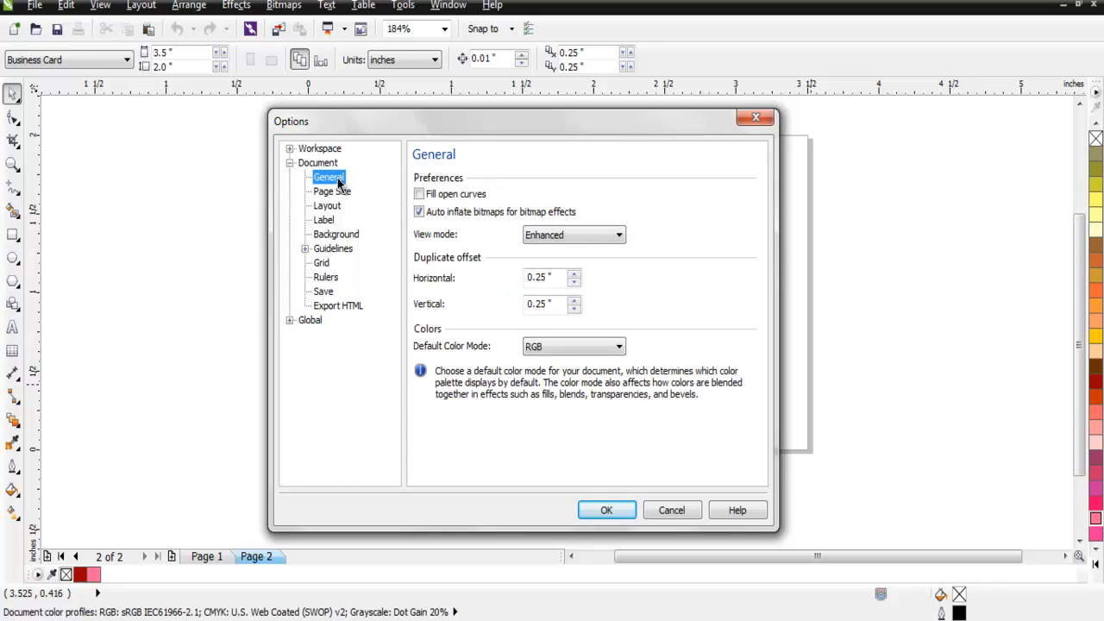
click(327, 163)
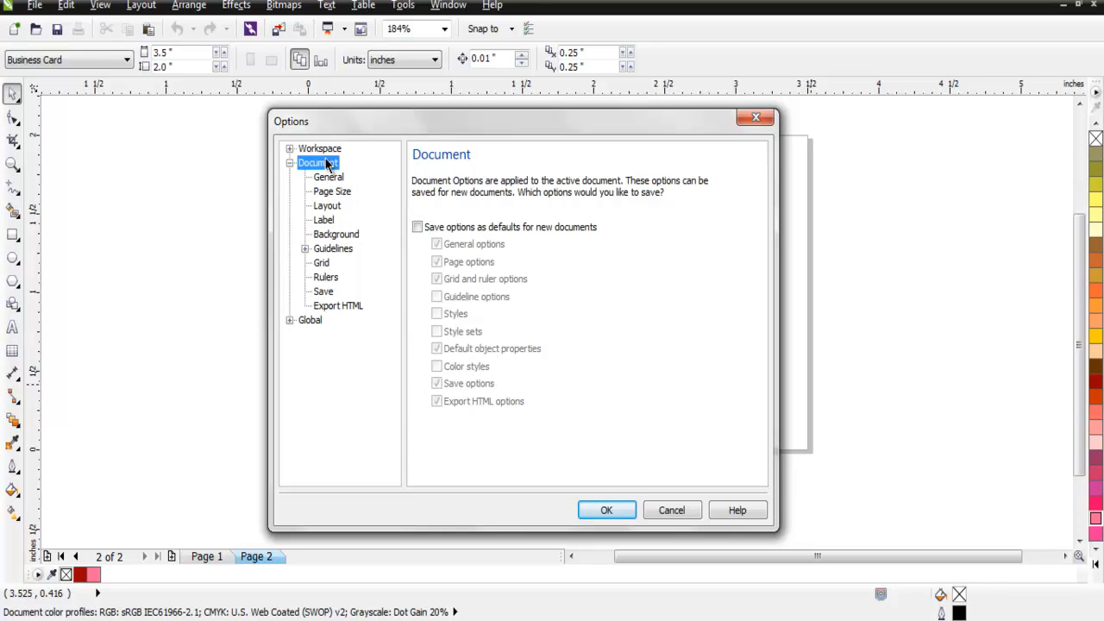
click(329, 176)
click(332, 191)
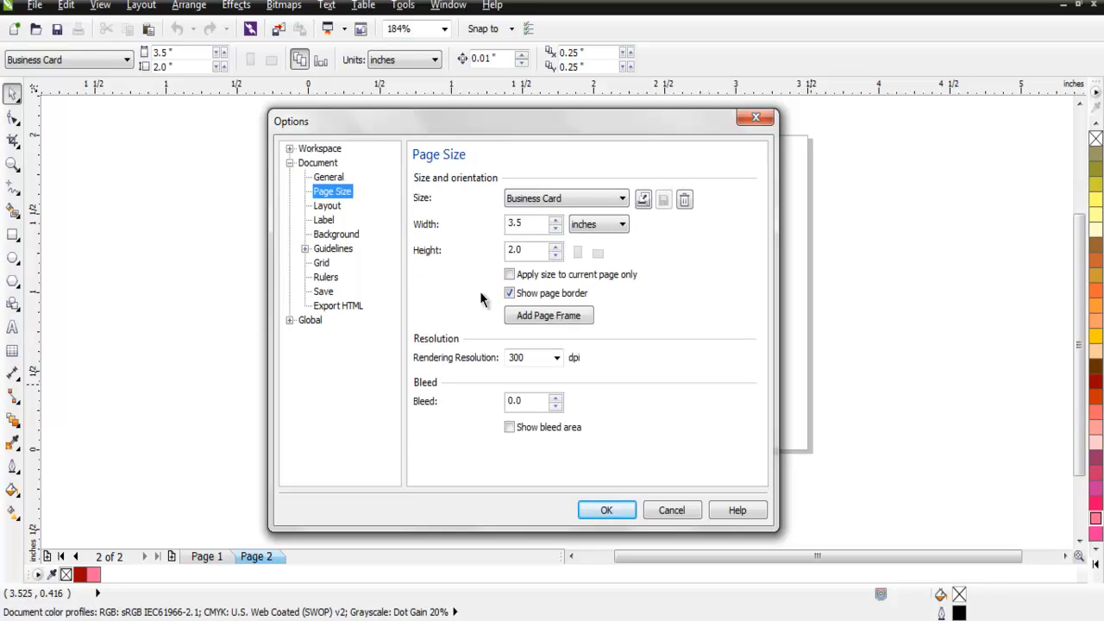
click(509, 427)
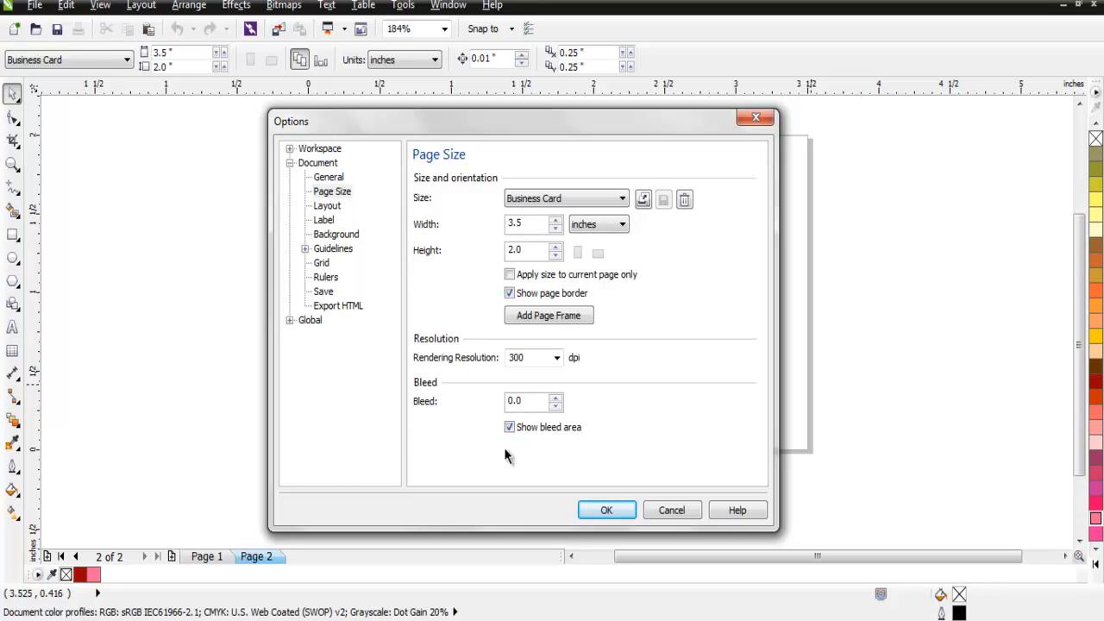
click(606, 510)
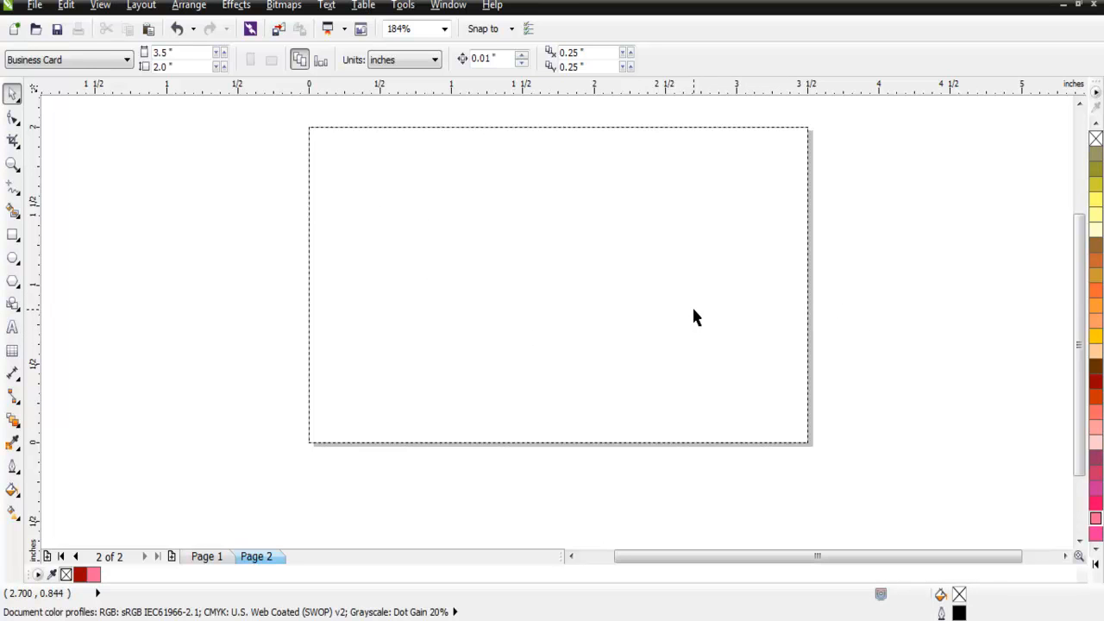
Turn off the display of the bleed area in the document's page size options
double_click(810, 427)
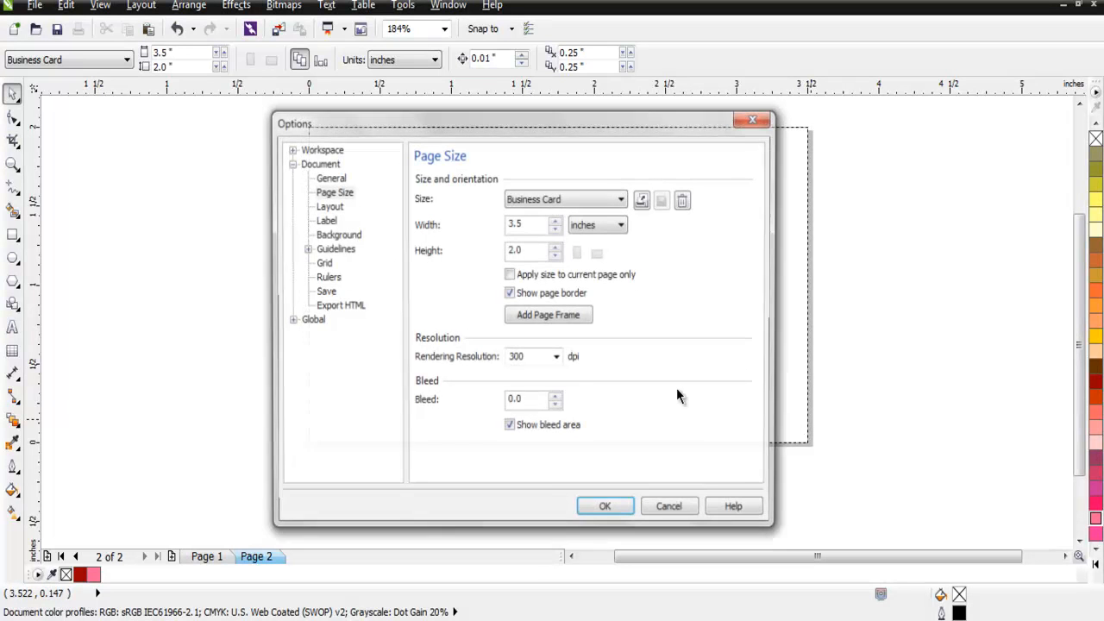
click(510, 429)
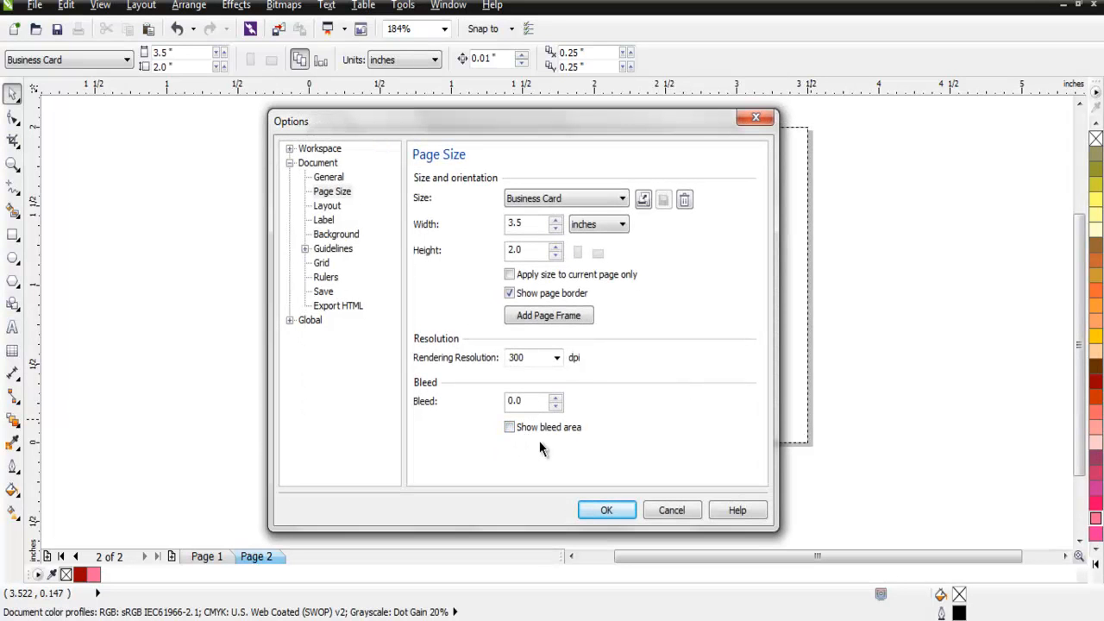
click(610, 509)
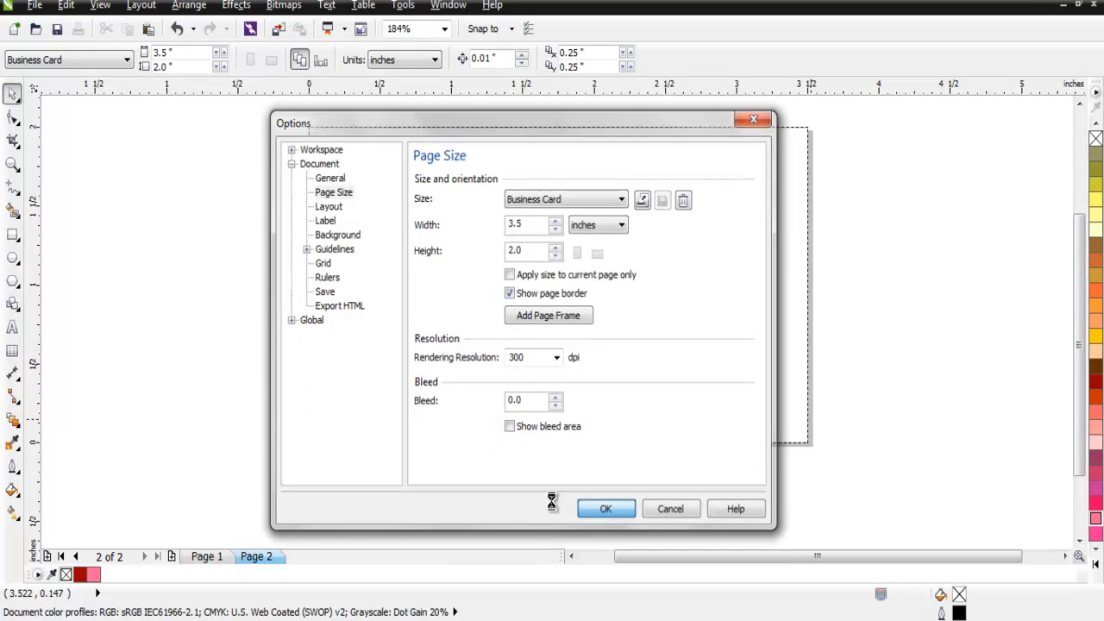
Preview the Book, Booklet, Tent Card, Side-Fold Card, Top-Fold Card and Tri-Fold Brochure layouts in the document's layout options
double_click(810, 400)
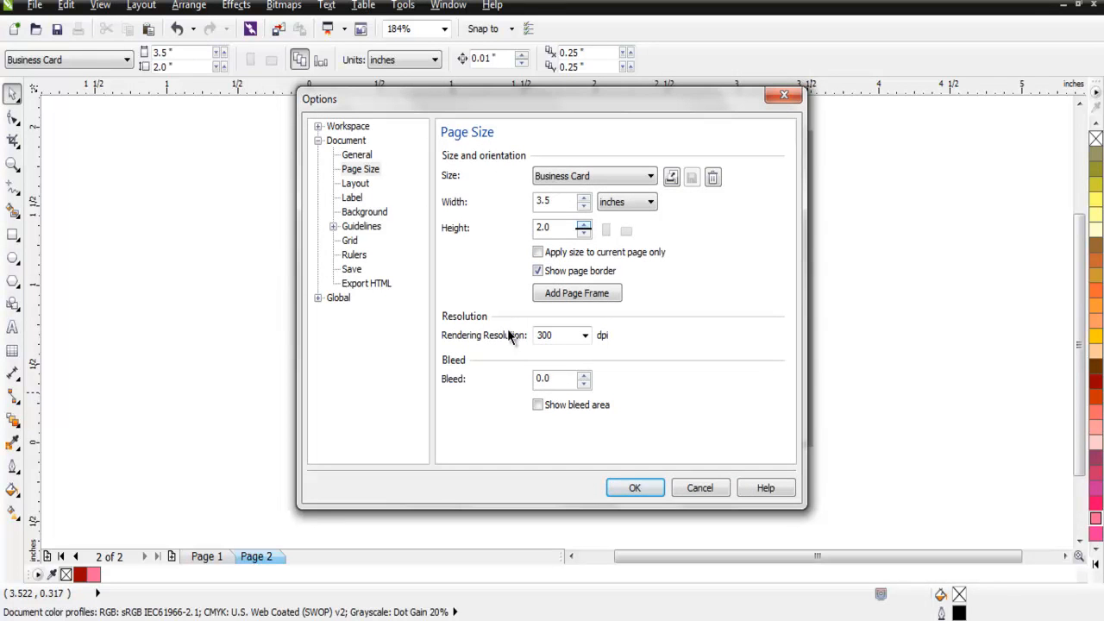
click(354, 184)
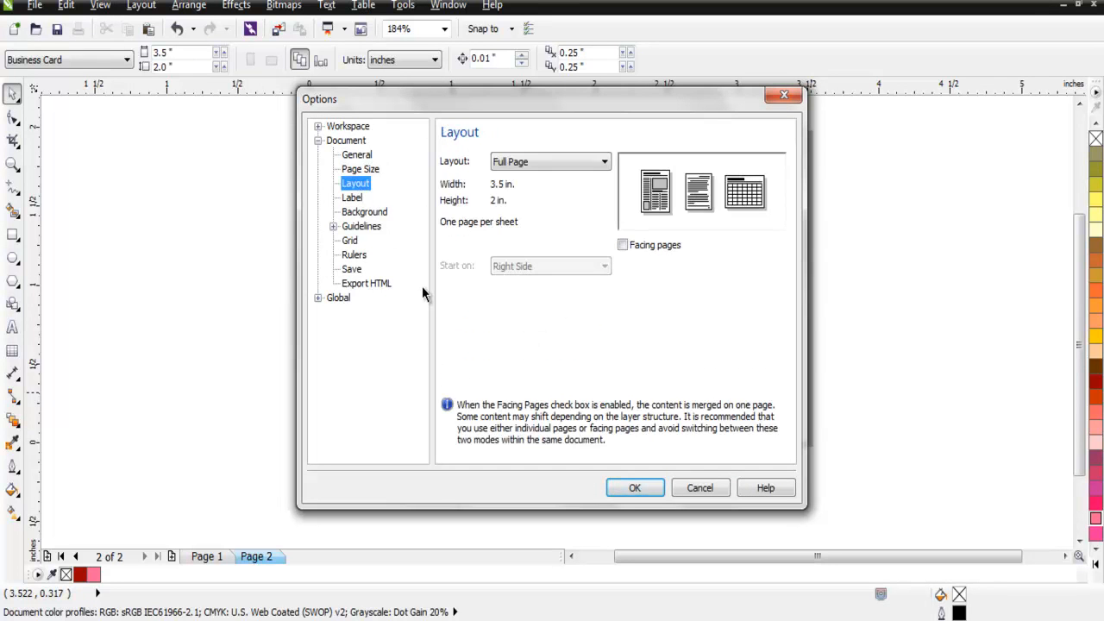
click(520, 163)
click(520, 191)
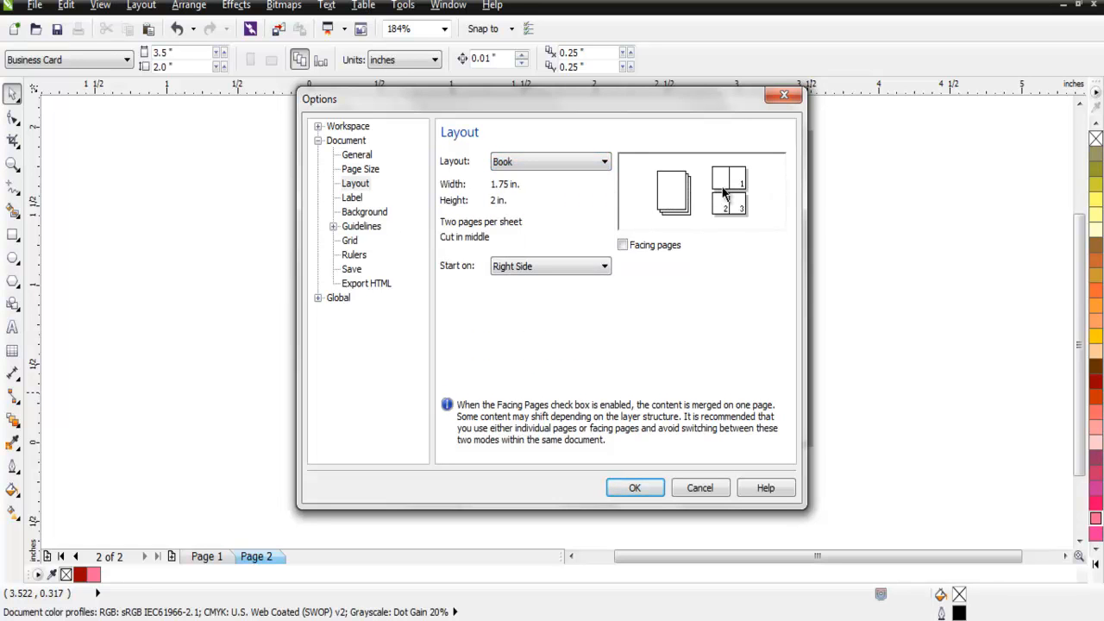
click(540, 163)
click(543, 207)
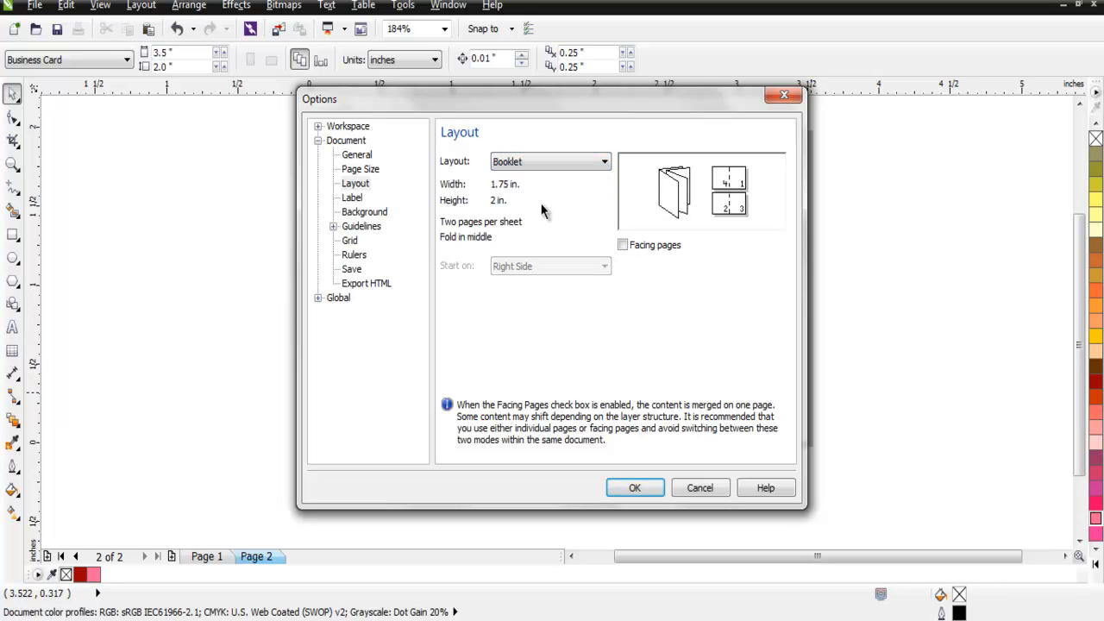
click(541, 164)
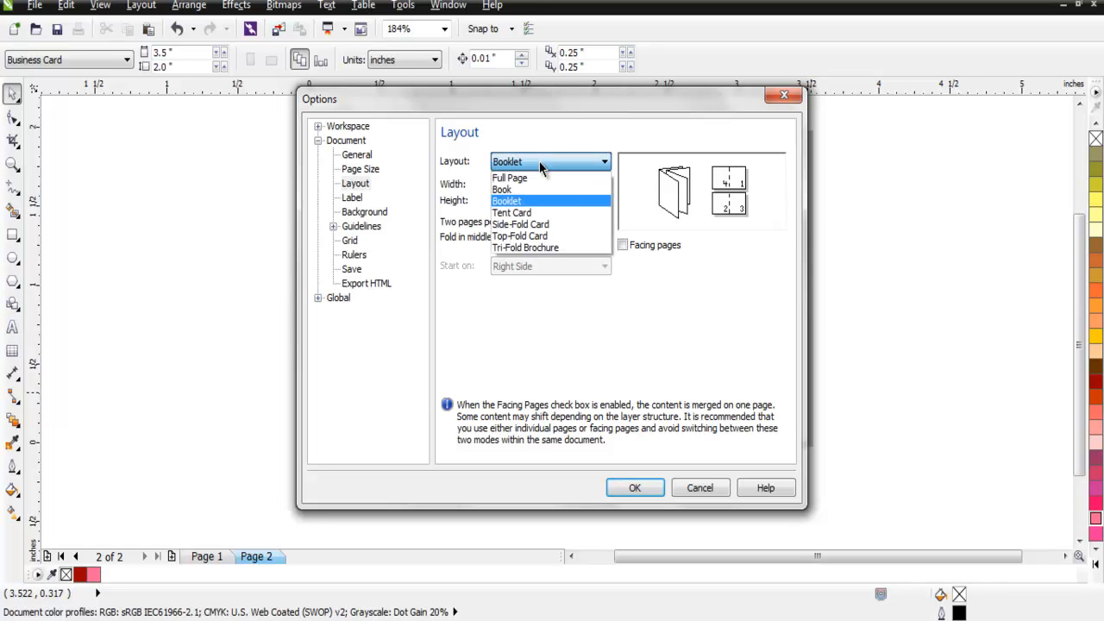
click(534, 213)
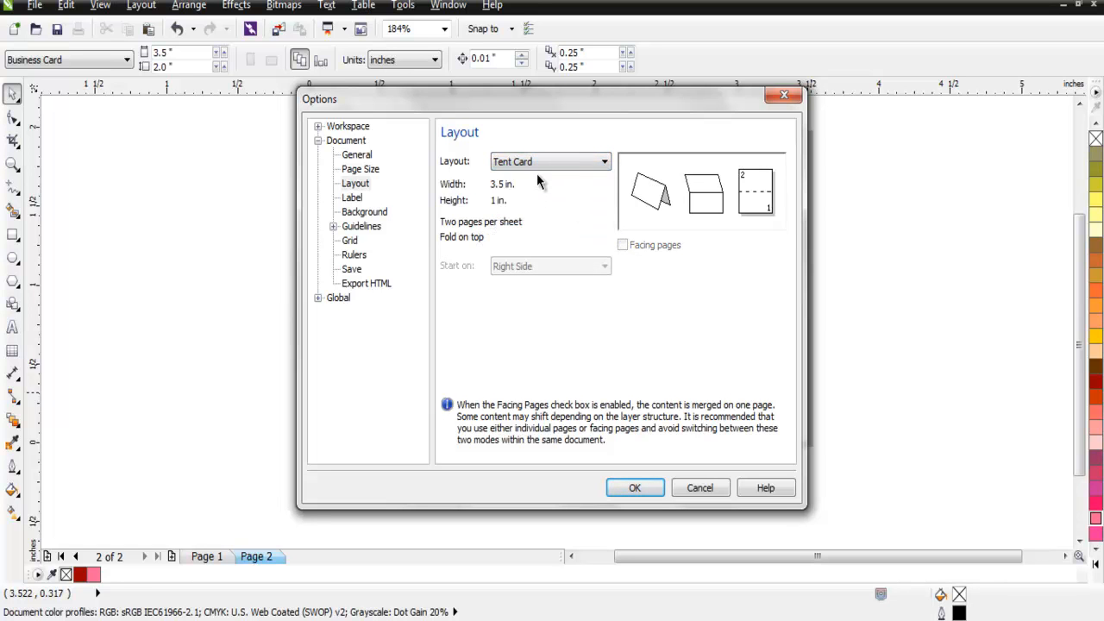
click(540, 162)
click(545, 225)
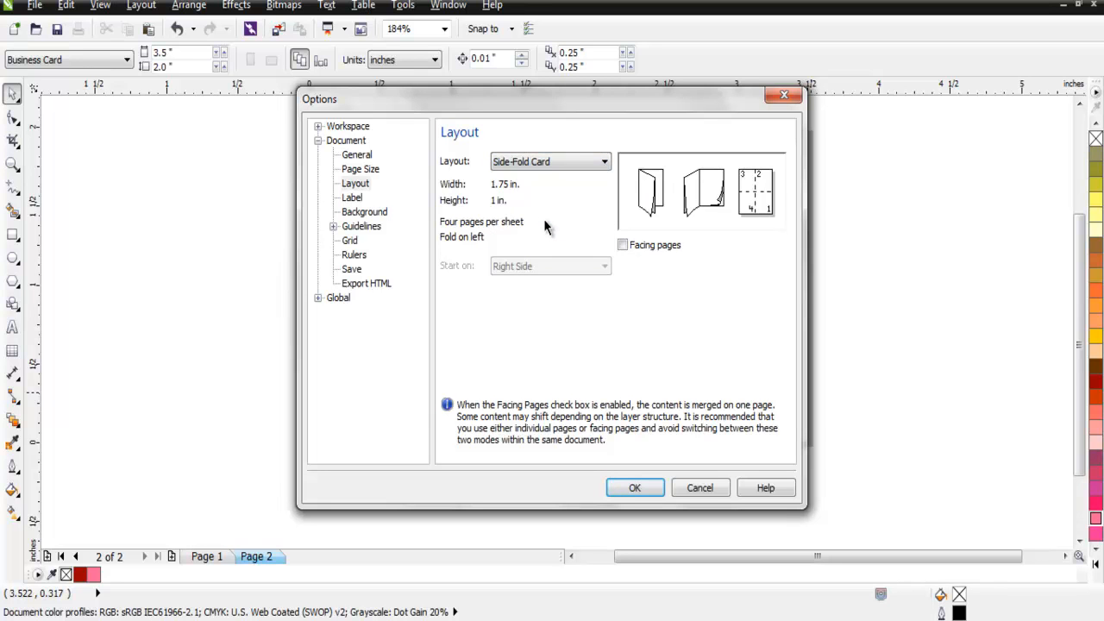
click(552, 164)
click(538, 240)
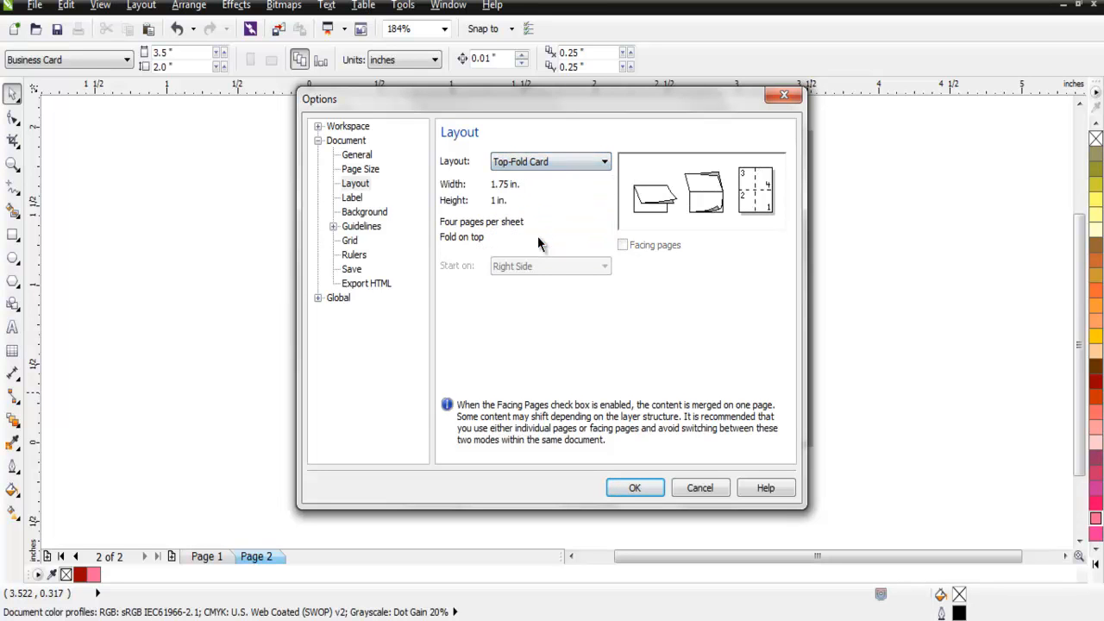
click(553, 163)
click(535, 247)
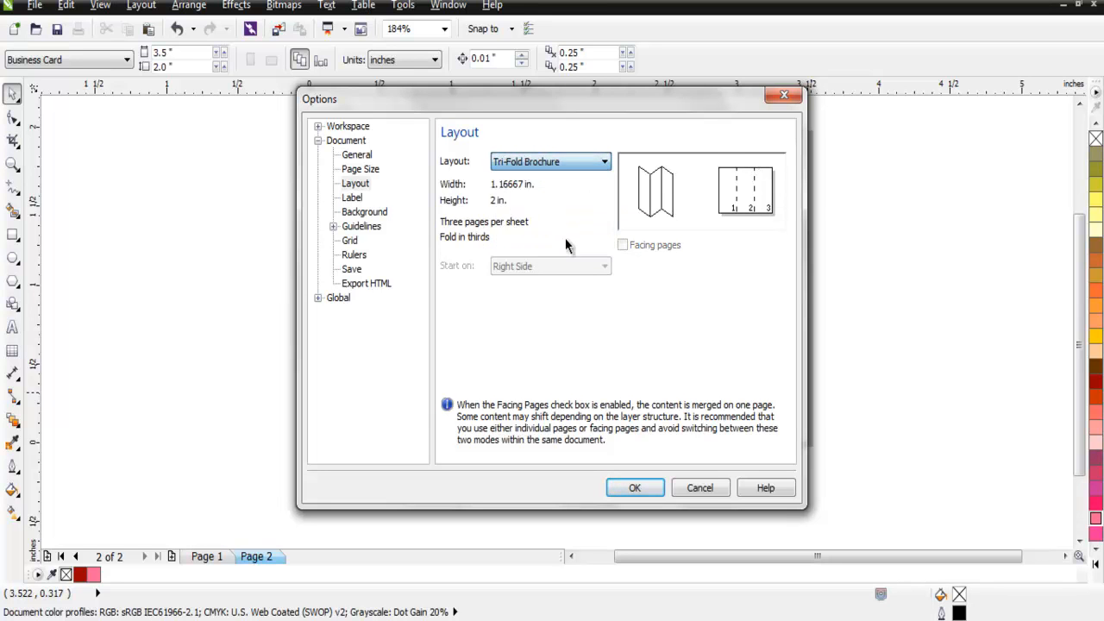
Apply the Book layout to the document and add a third page after Page 2
click(547, 166)
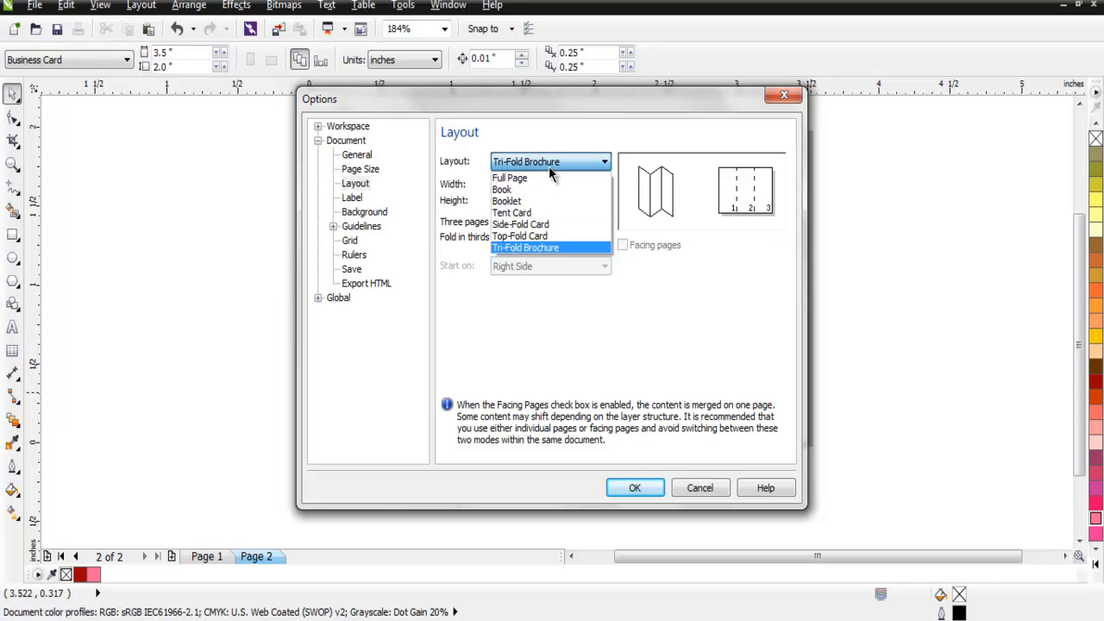
click(508, 191)
click(634, 487)
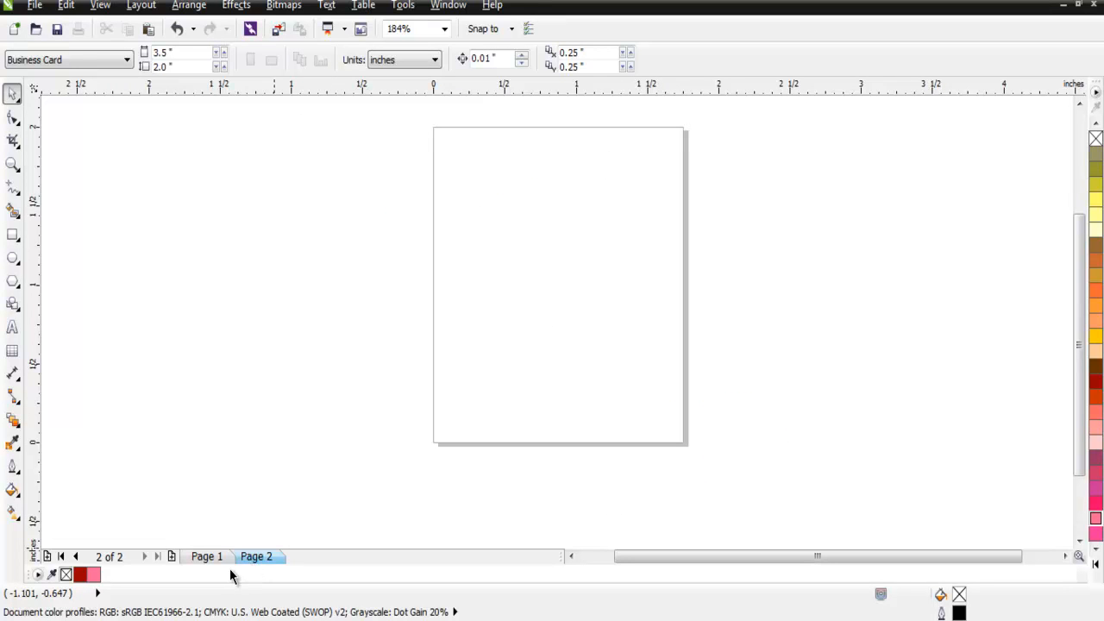
click(172, 556)
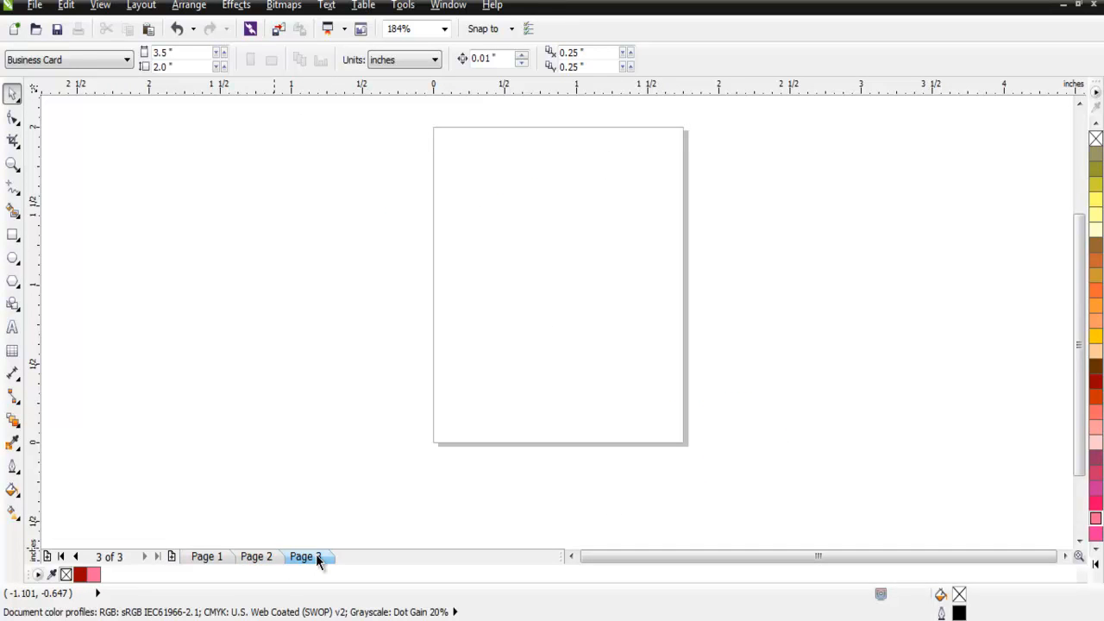
From Page 1, enable facing pages for the Book layout with the document starting on the Right Side
click(207, 557)
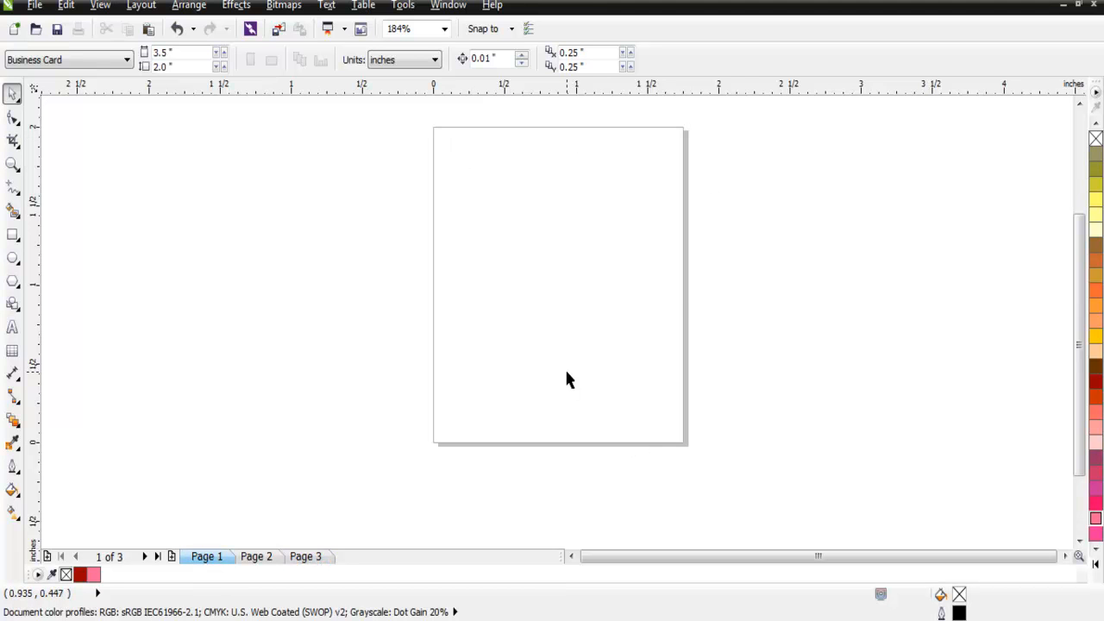
double_click(686, 379)
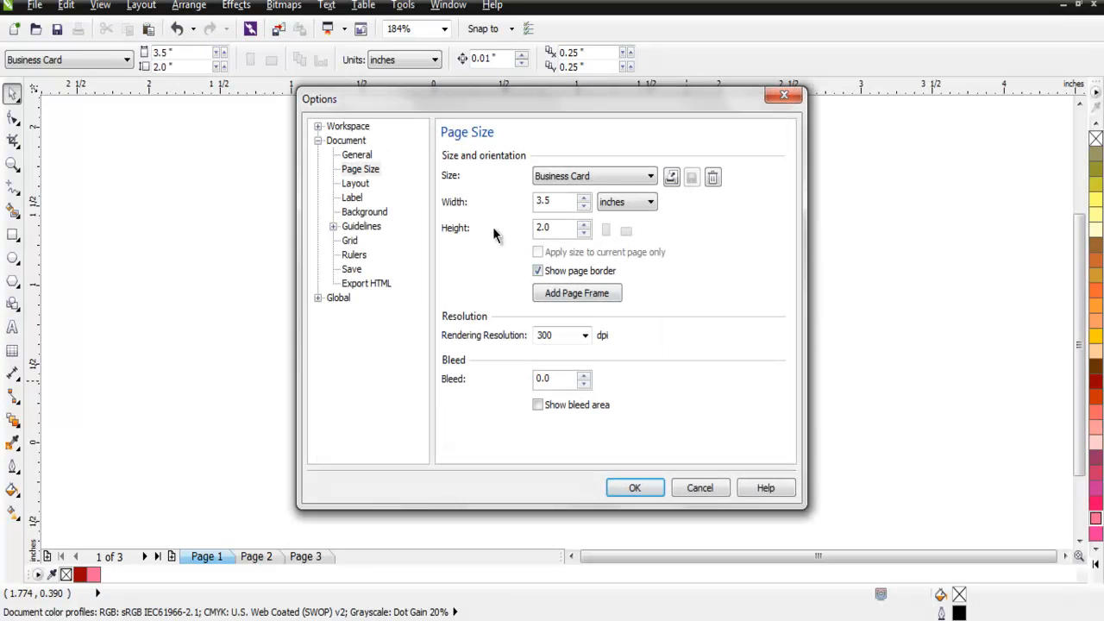
click(360, 182)
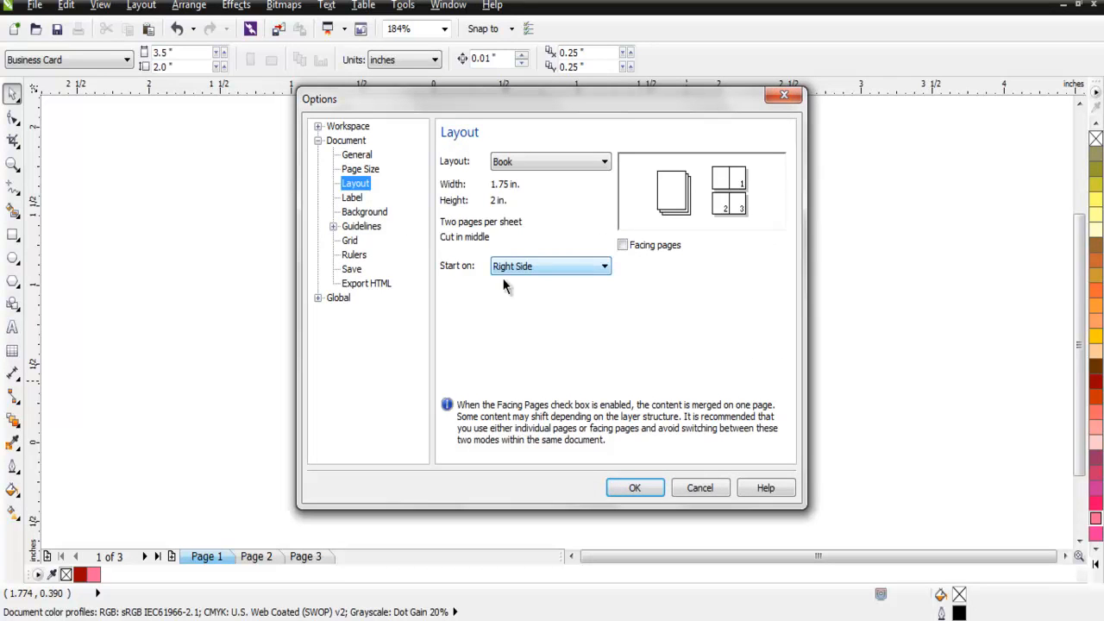
click(623, 247)
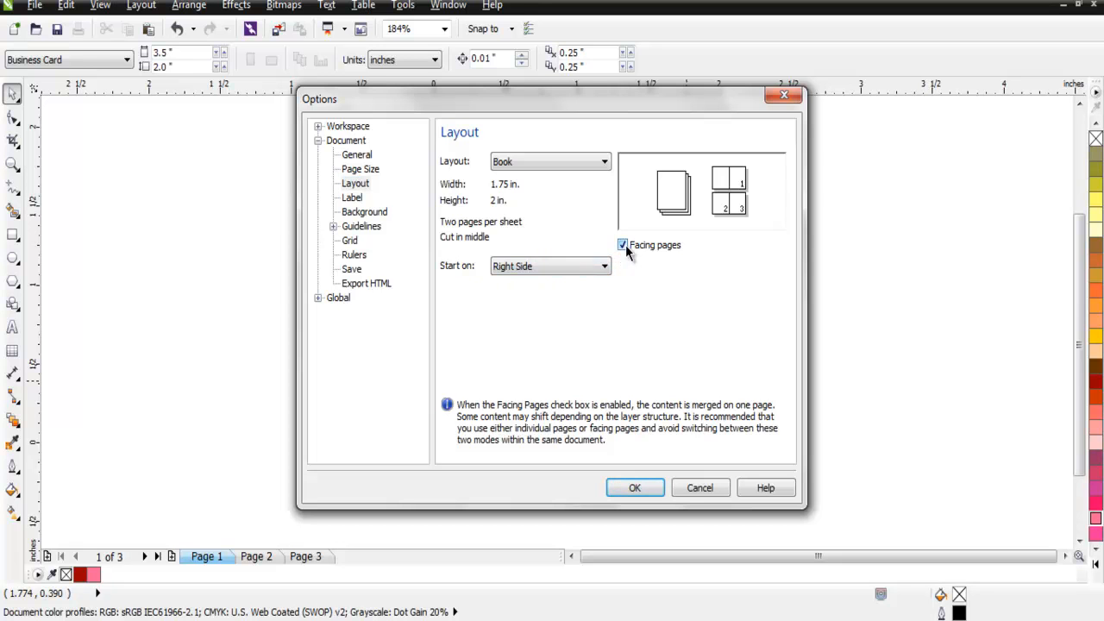
click(623, 246)
click(538, 265)
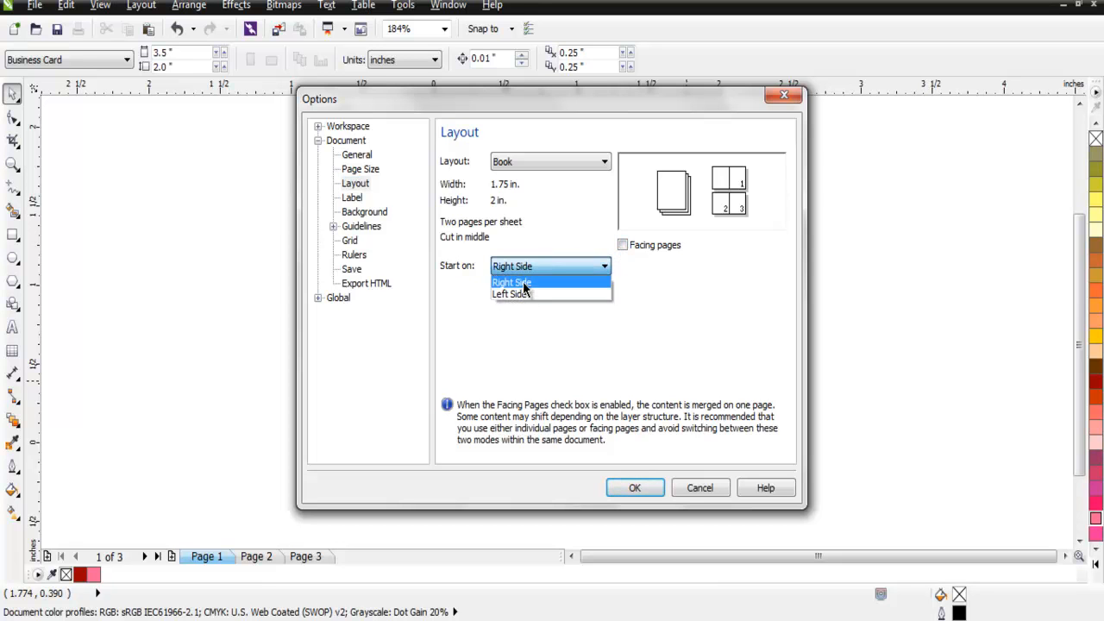
click(587, 280)
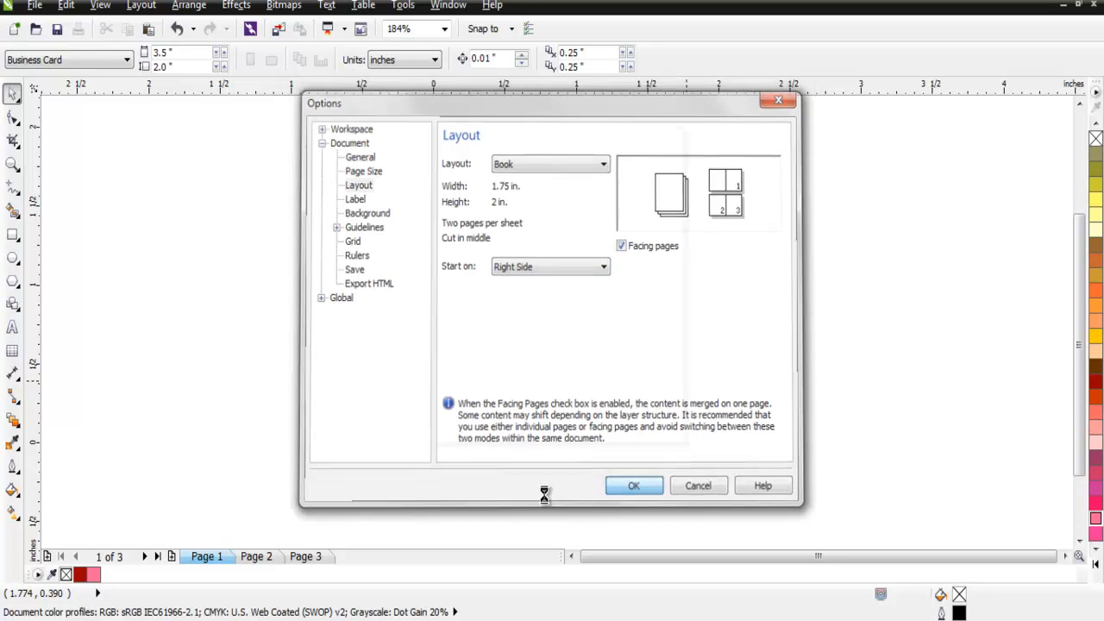
click(635, 488)
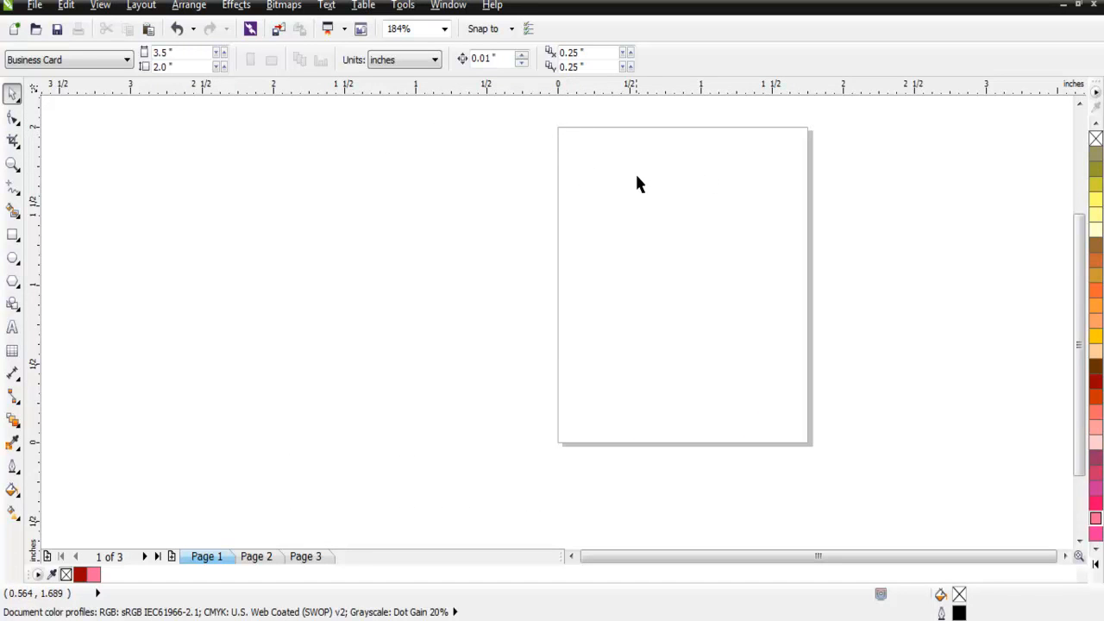
View the facing spread of Pages 2 and 3 and add three more pages after Page 3
click(265, 556)
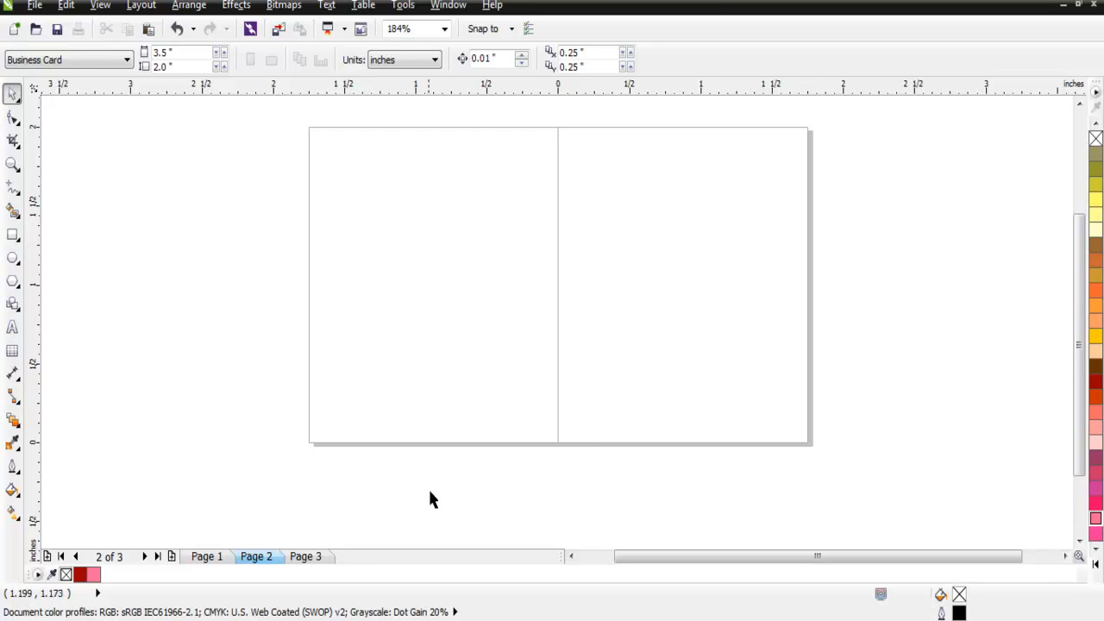
click(321, 557)
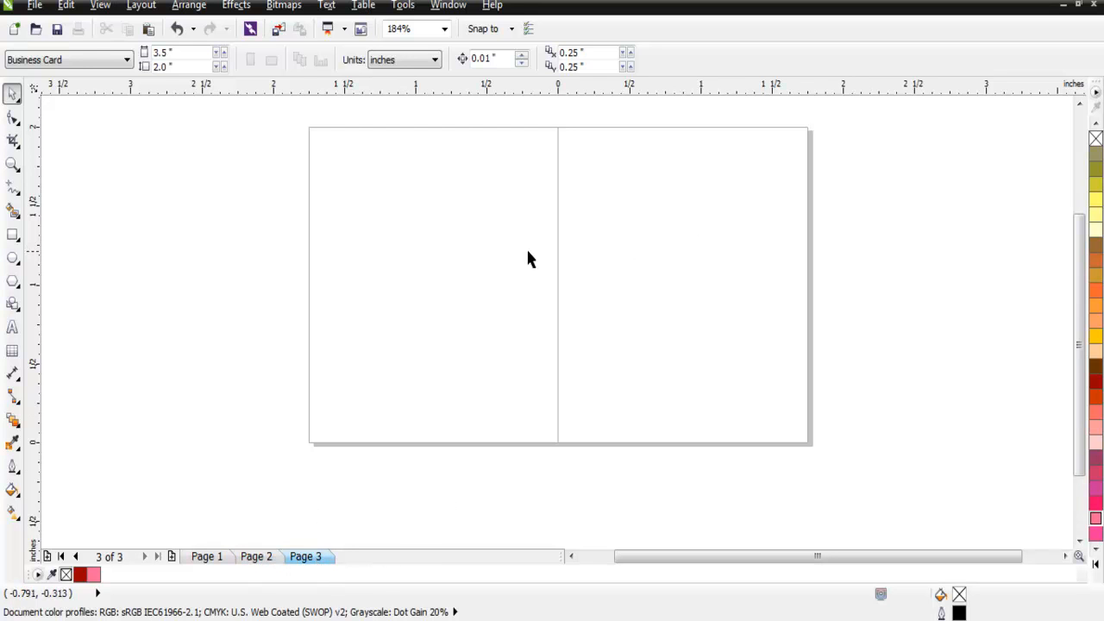
click(170, 557)
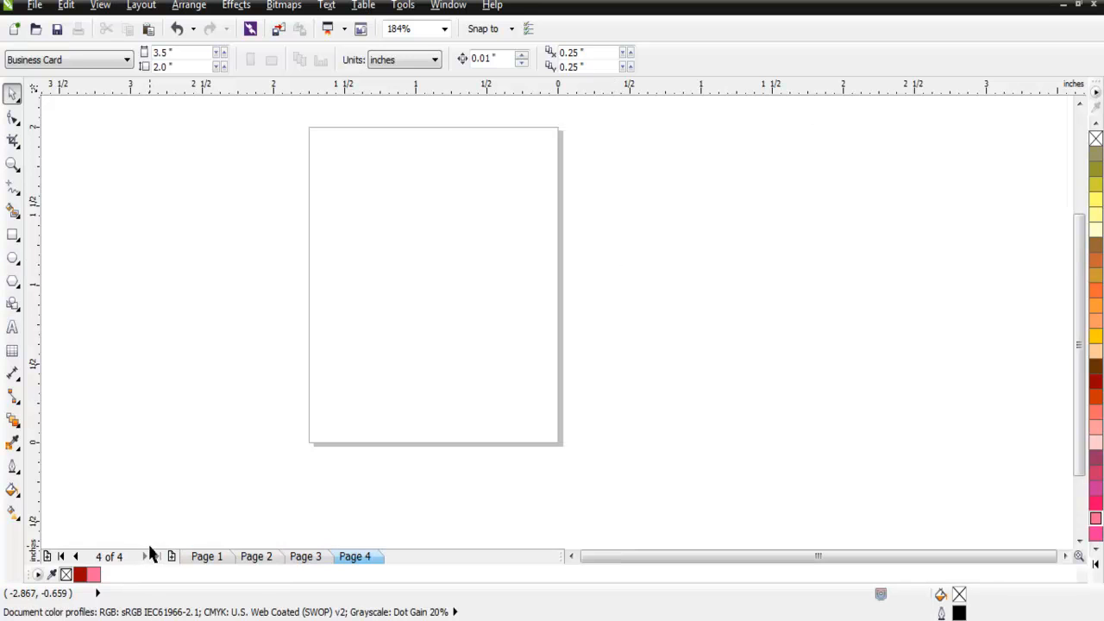
click(168, 556)
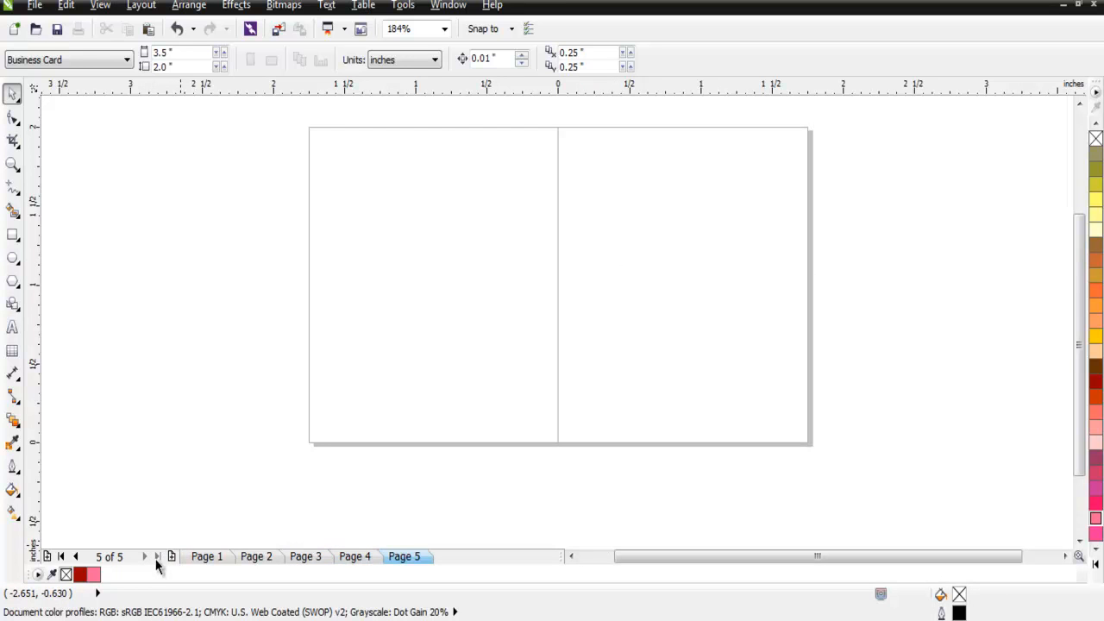
click(173, 557)
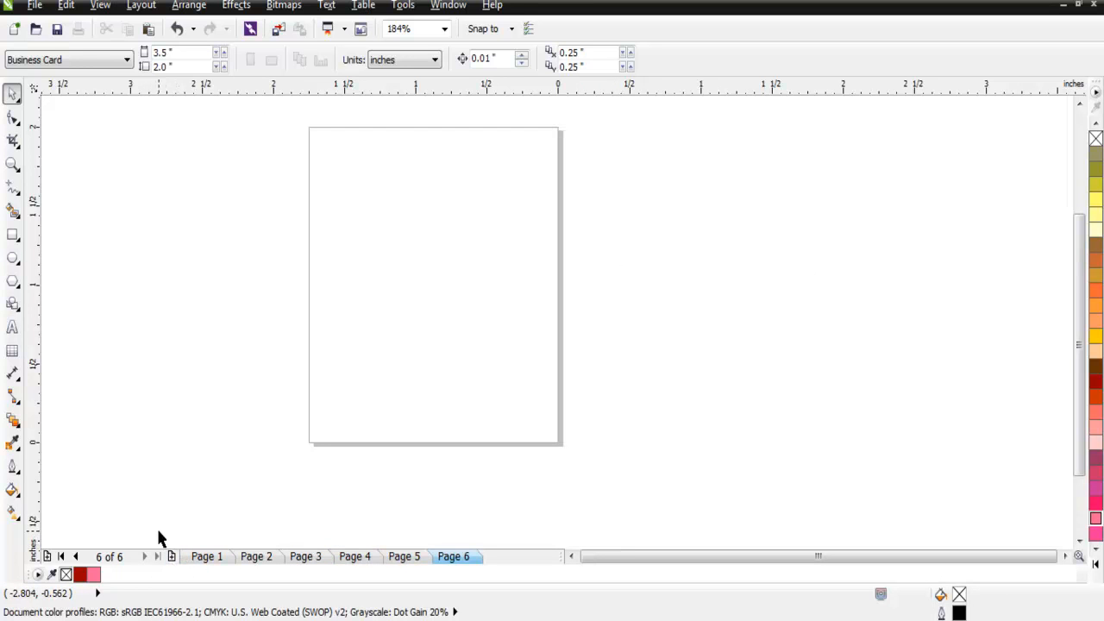
Return to Page 1 and change the document's layout from Book to Booklet in the document options
click(205, 556)
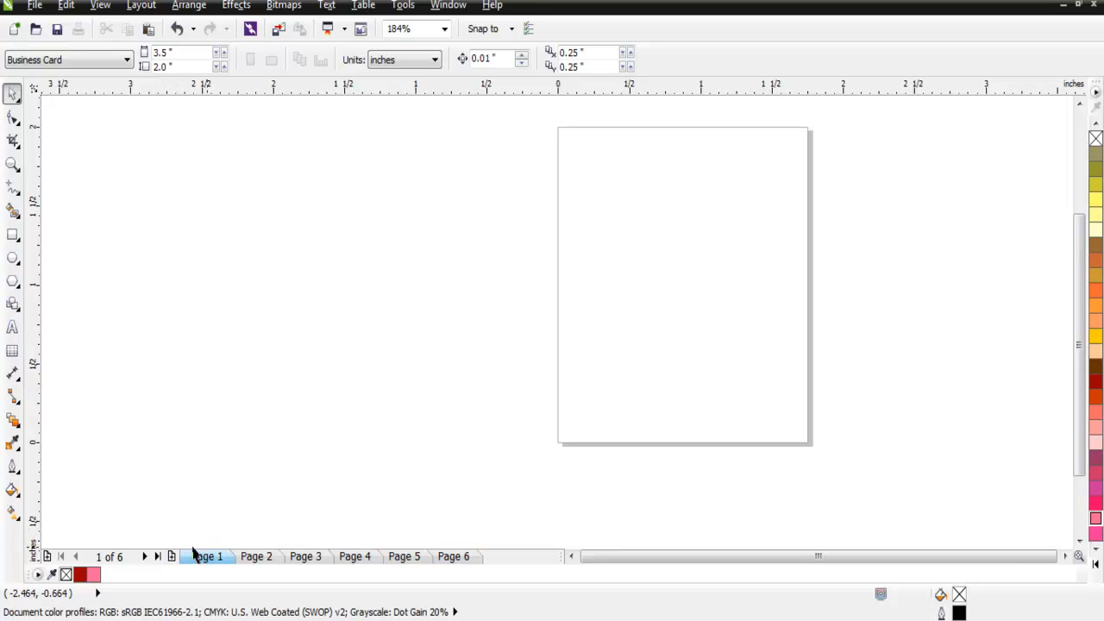
double_click(810, 353)
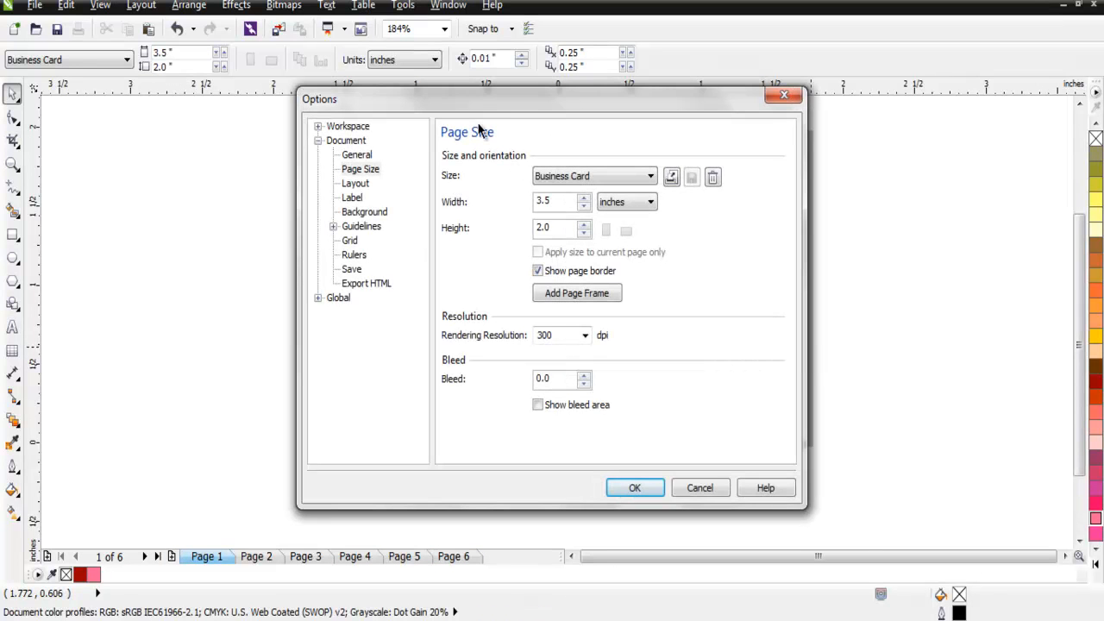
click(546, 176)
click(549, 181)
click(357, 156)
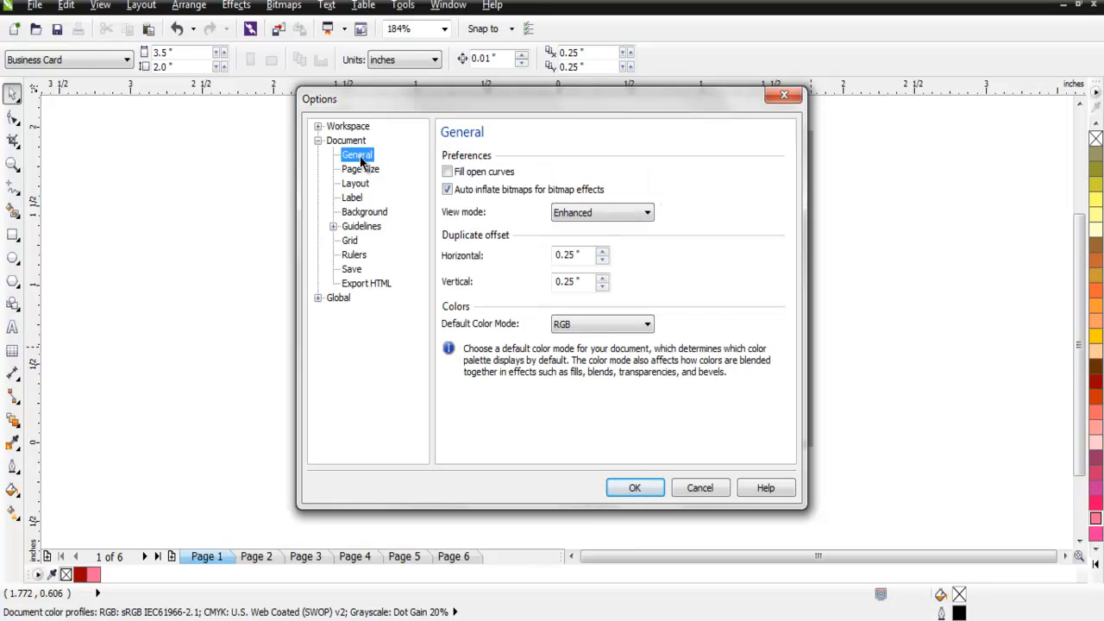
click(361, 183)
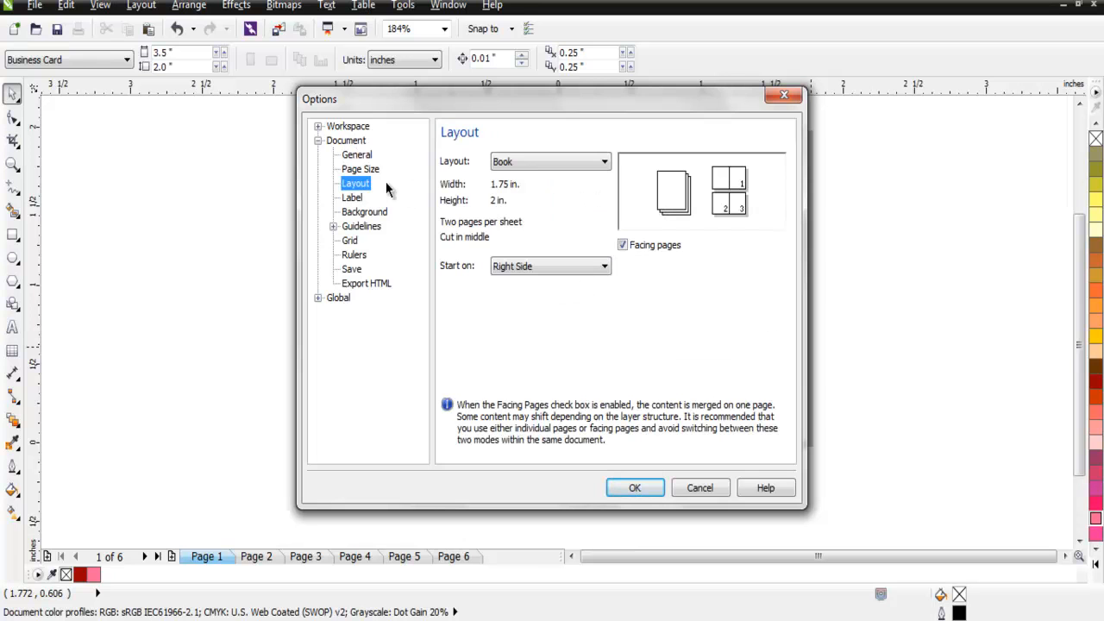
click(529, 163)
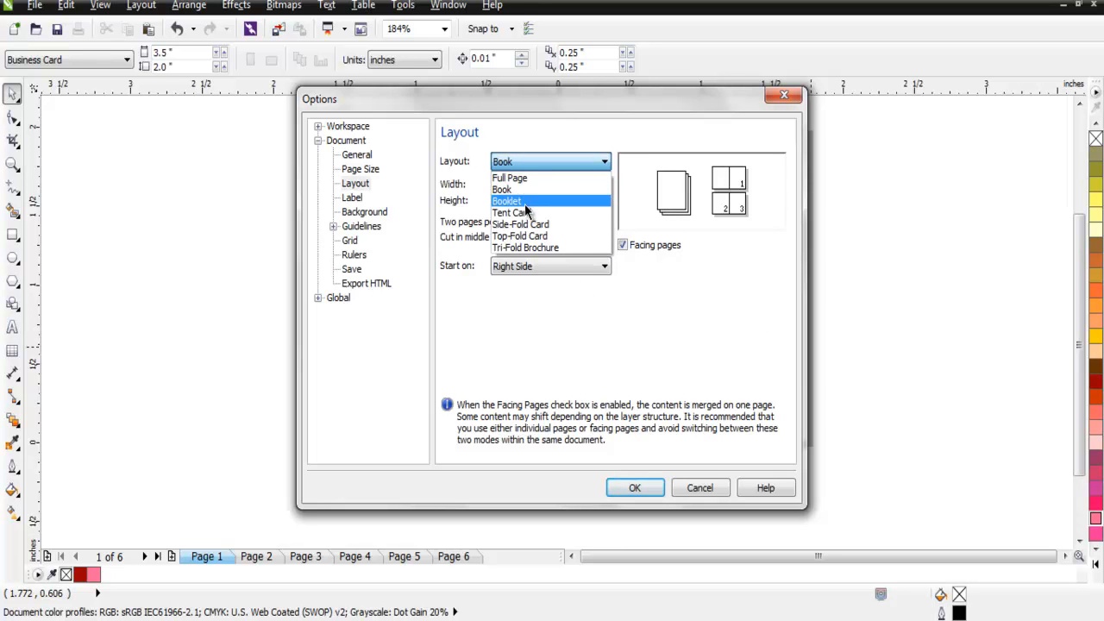
click(523, 201)
click(534, 161)
click(535, 161)
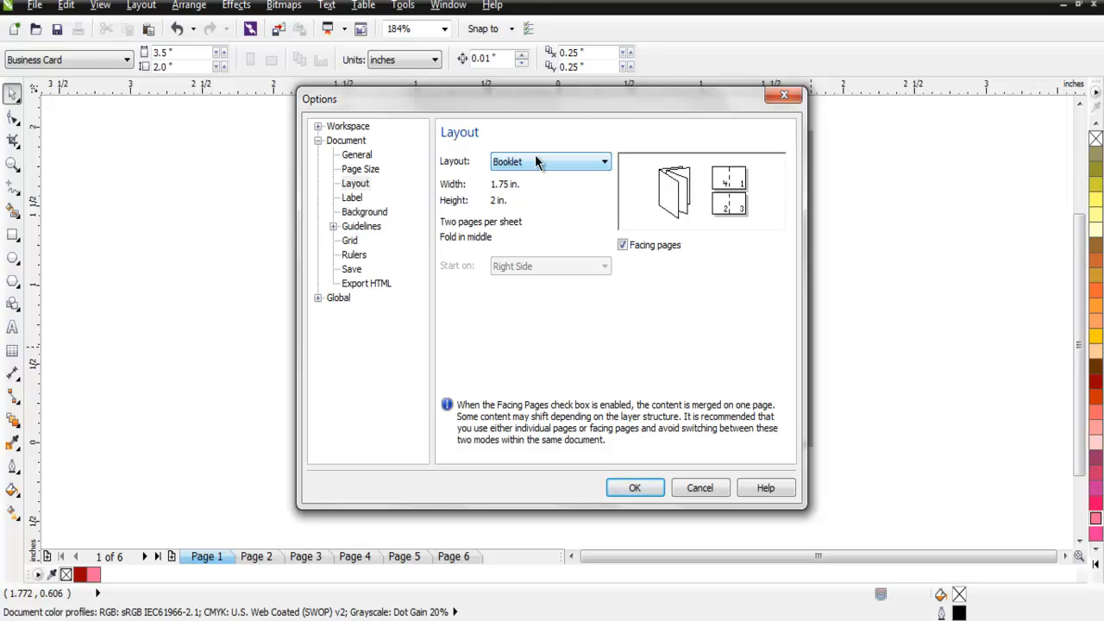
Give the document pages a solid orange background and apply the options
click(365, 214)
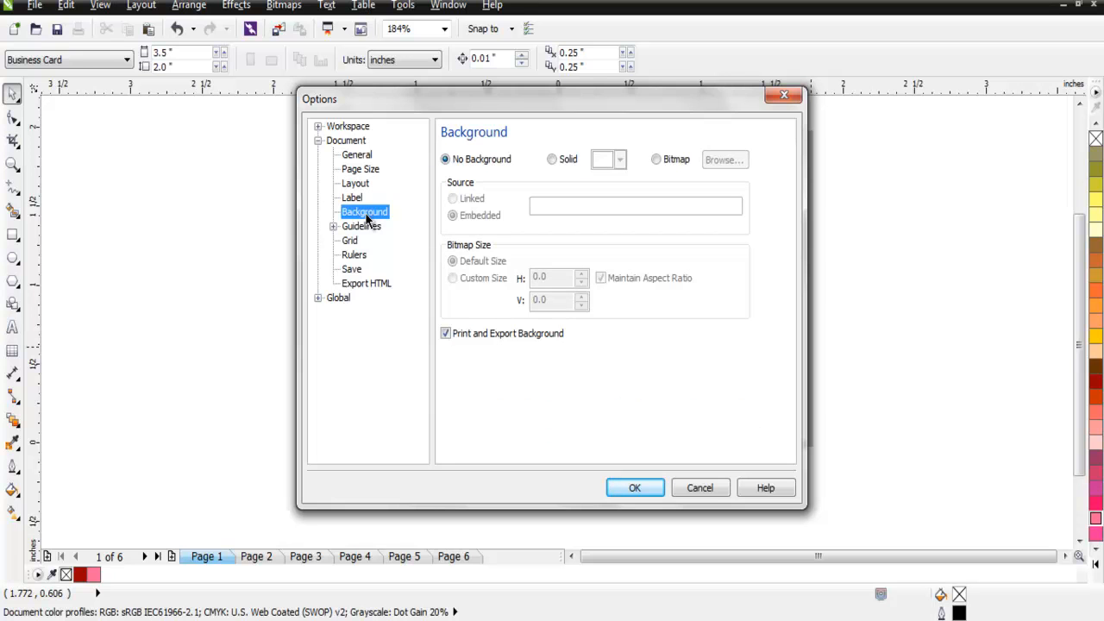
click(553, 159)
click(619, 160)
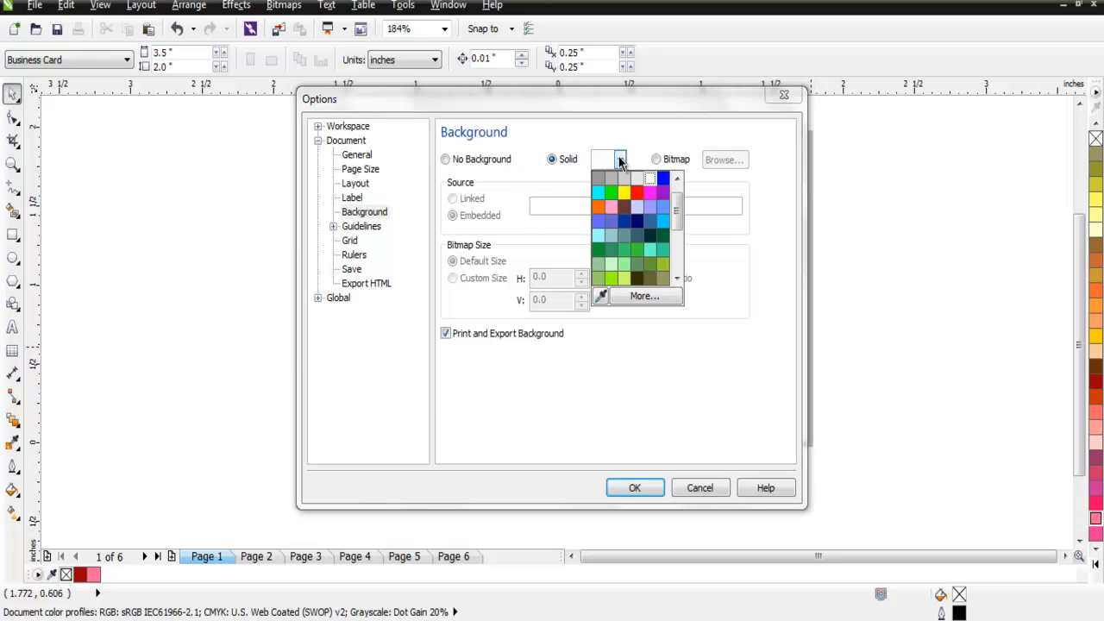
click(598, 207)
click(646, 485)
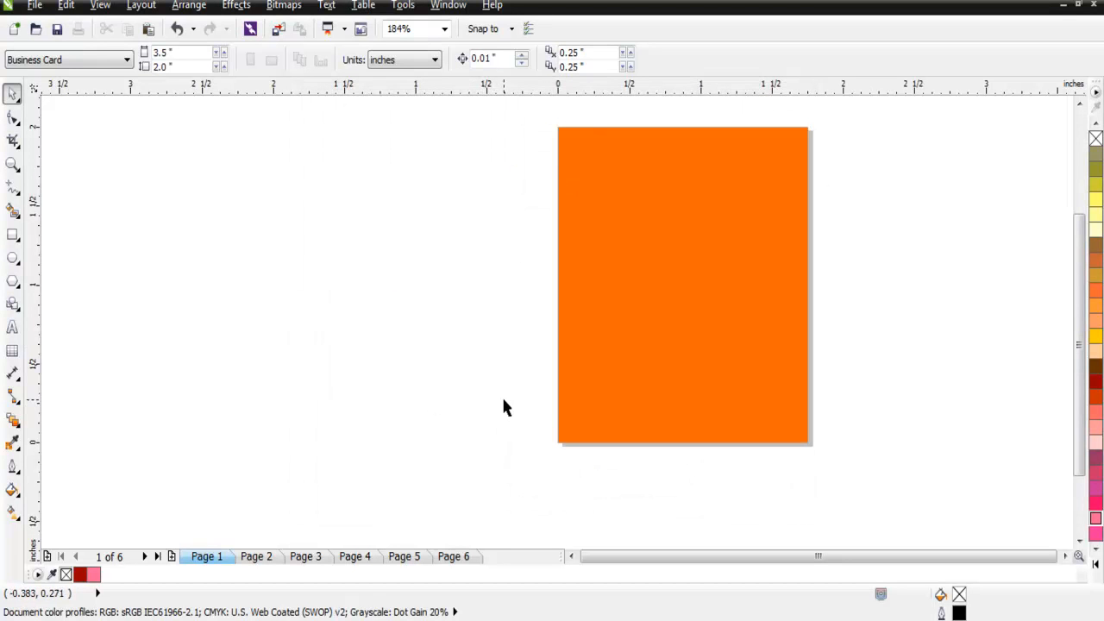
Look through Pages 2 to 6 to check the background on each, and return to Page 1
click(264, 557)
click(312, 557)
click(365, 559)
click(403, 556)
click(443, 561)
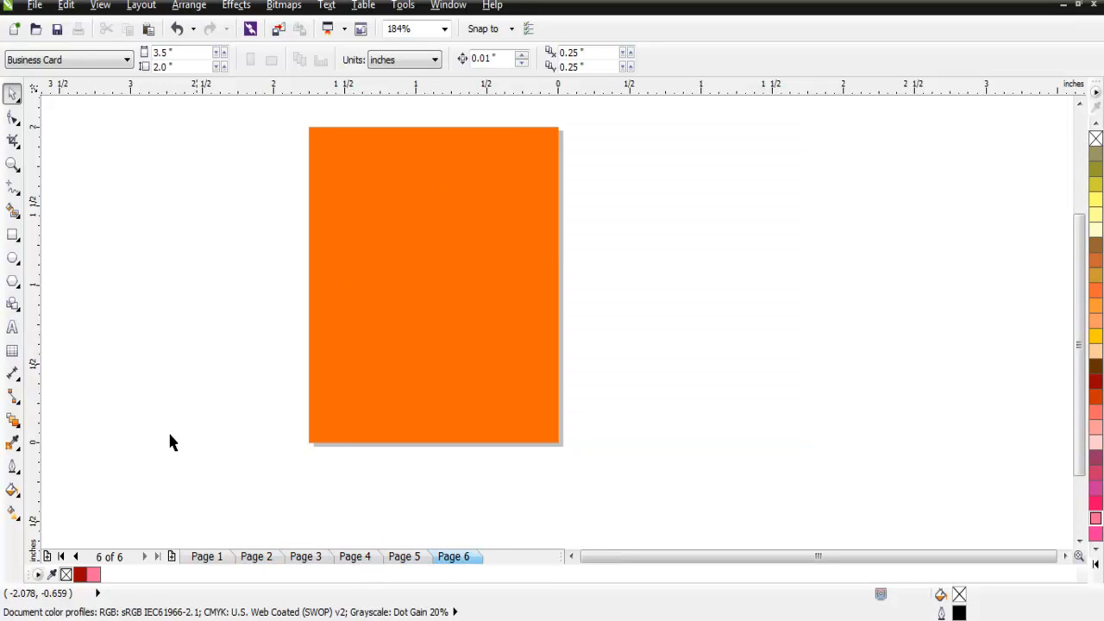
click(205, 559)
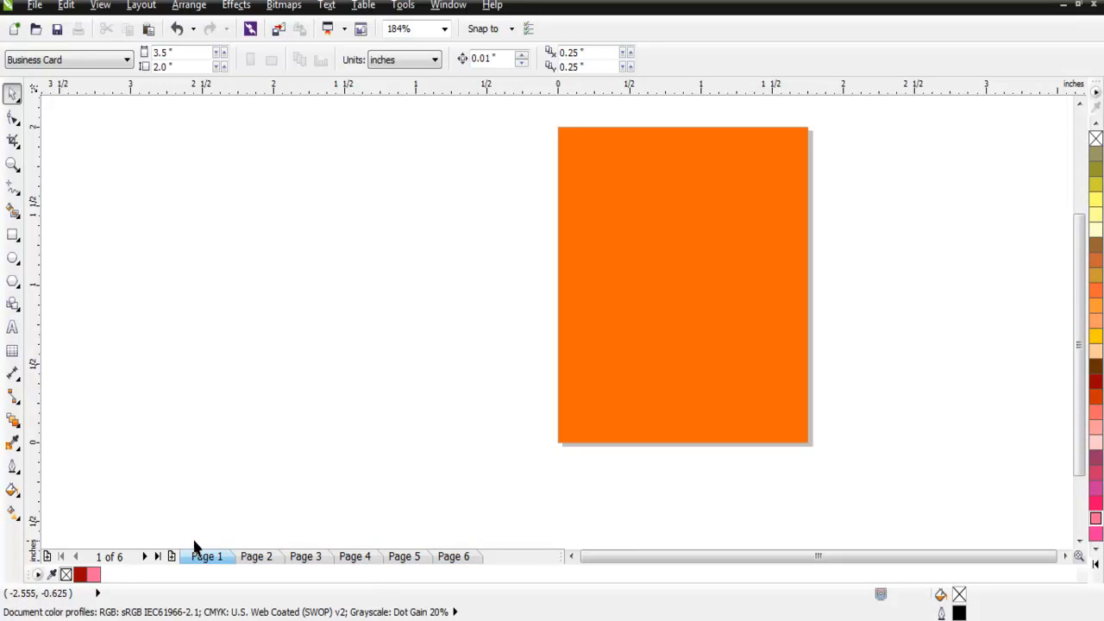
Reopen the document's background options, try the Bitmap background type and move the dialog aside to uncover the page
double_click(810, 418)
click(363, 212)
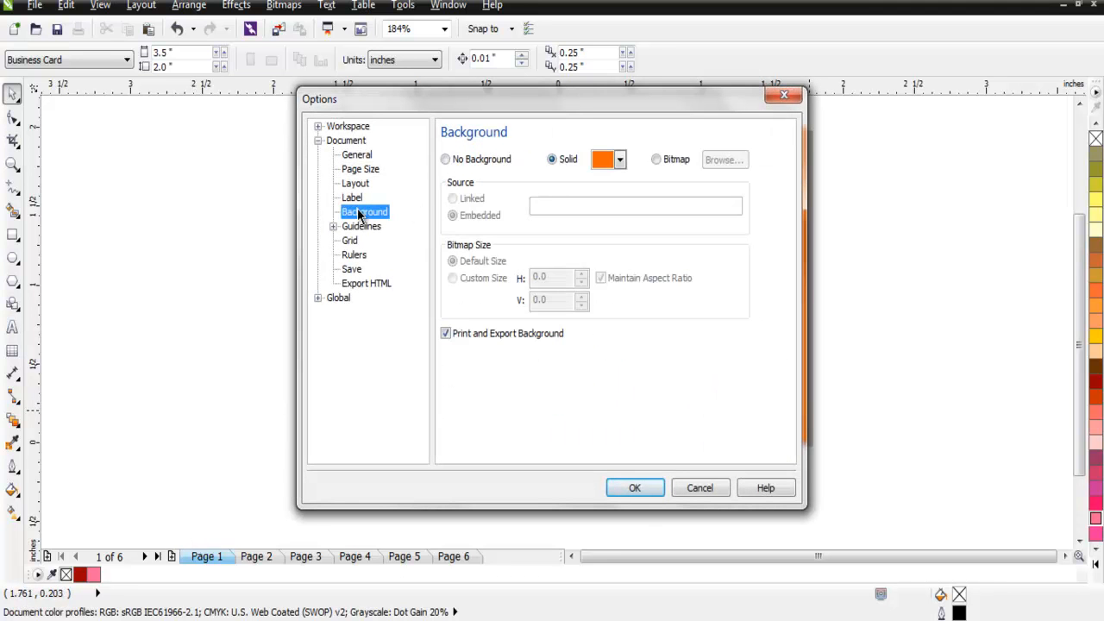
click(669, 172)
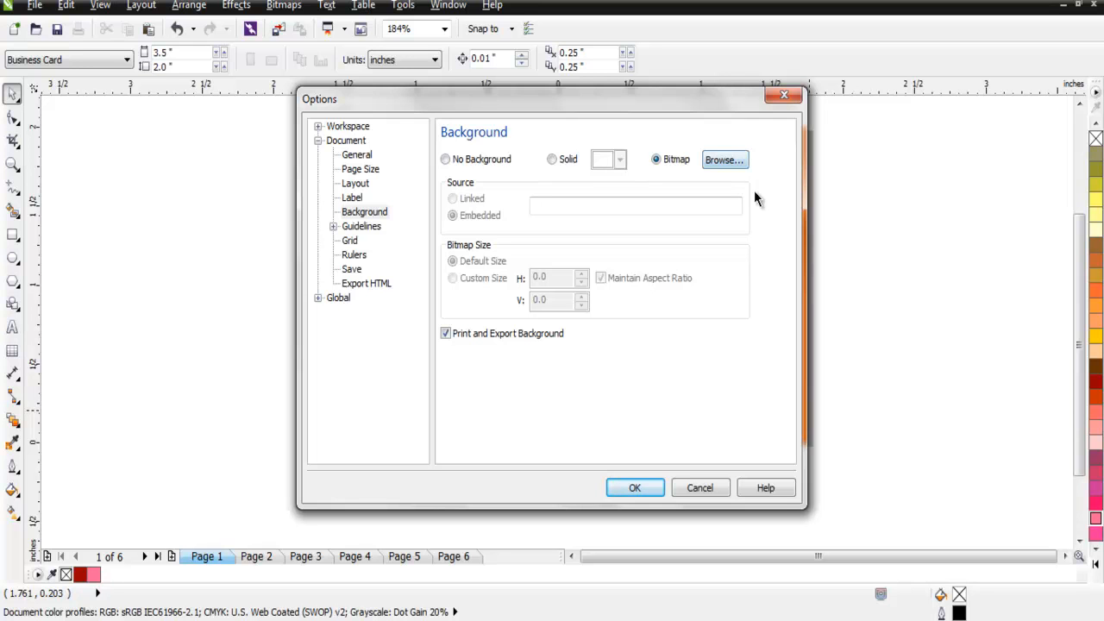
drag(678, 101, 493, 104)
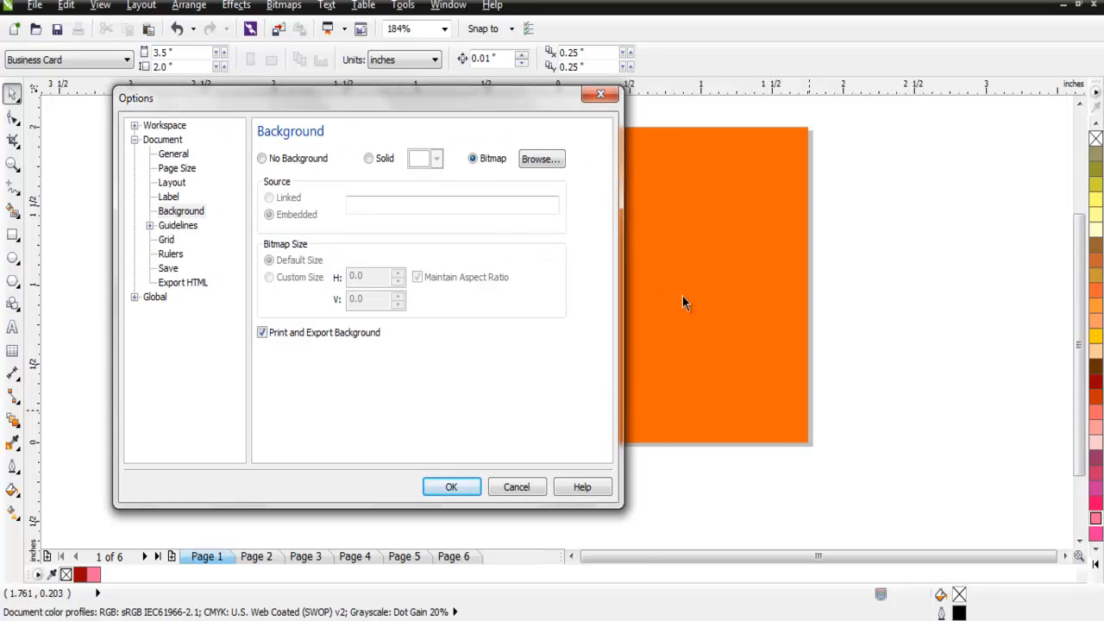
Examine the document's Guidelines, Grid, Rulers, Save and Export HTML settings
click(192, 227)
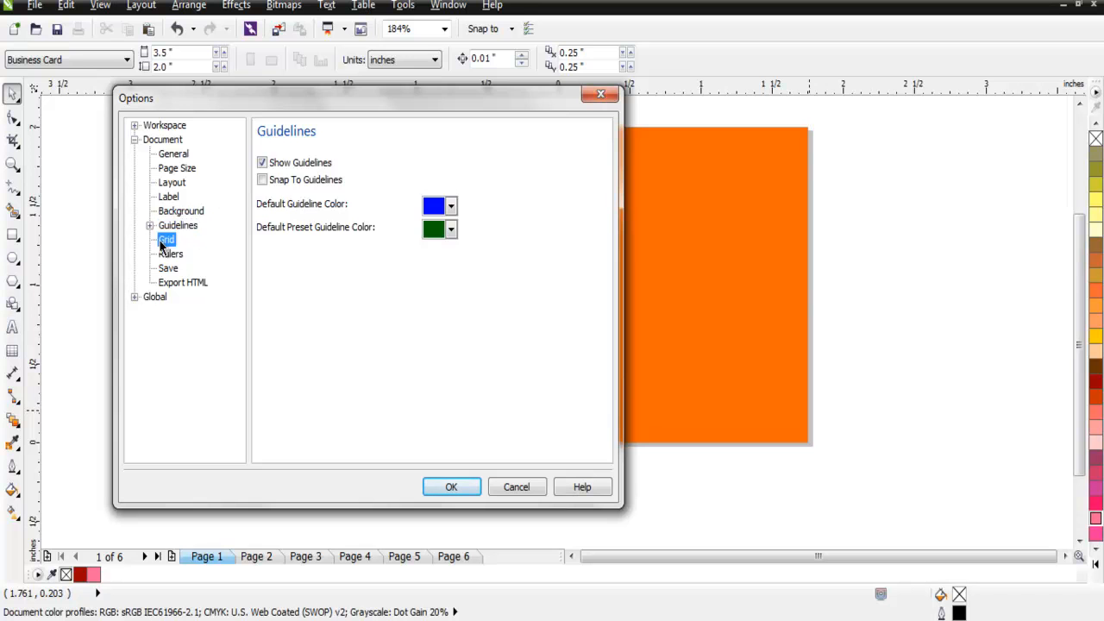
click(162, 241)
click(263, 232)
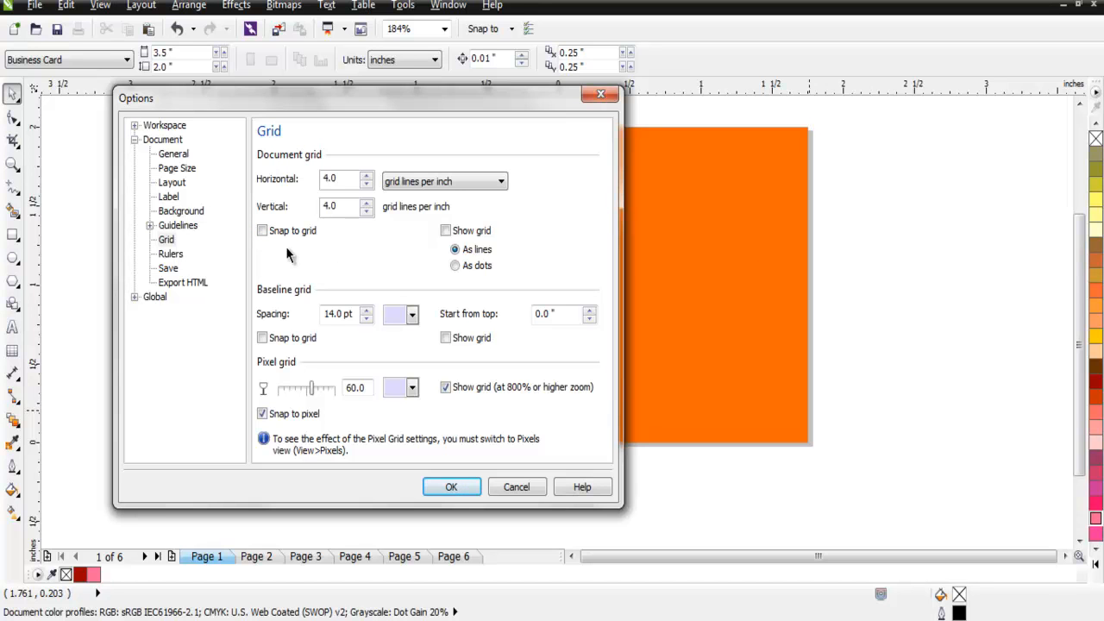
click(172, 256)
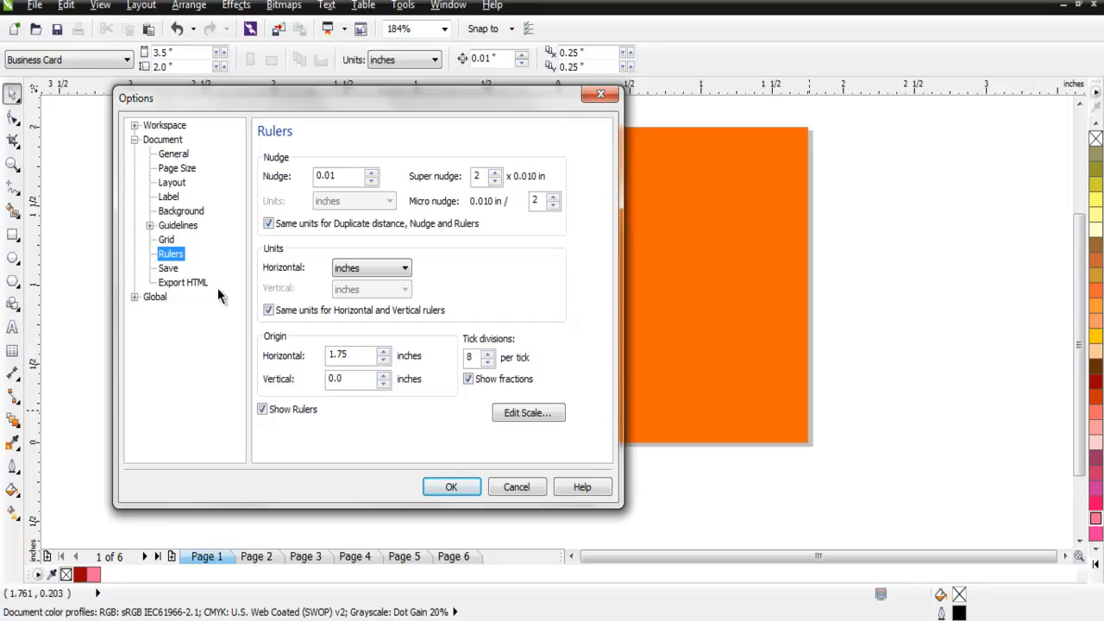
click(168, 268)
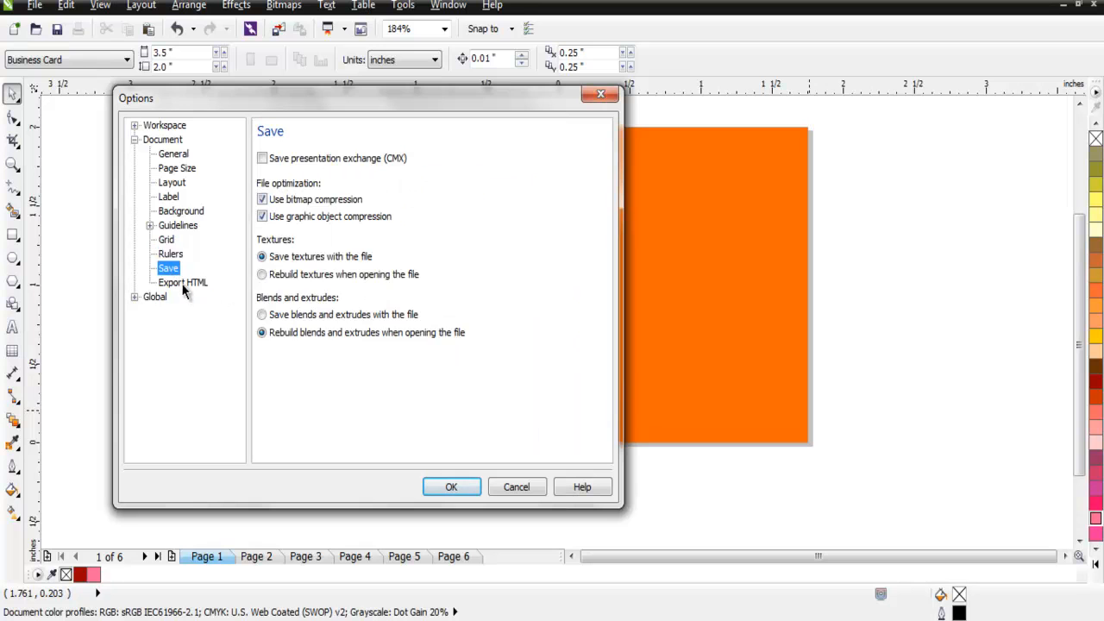
click(181, 285)
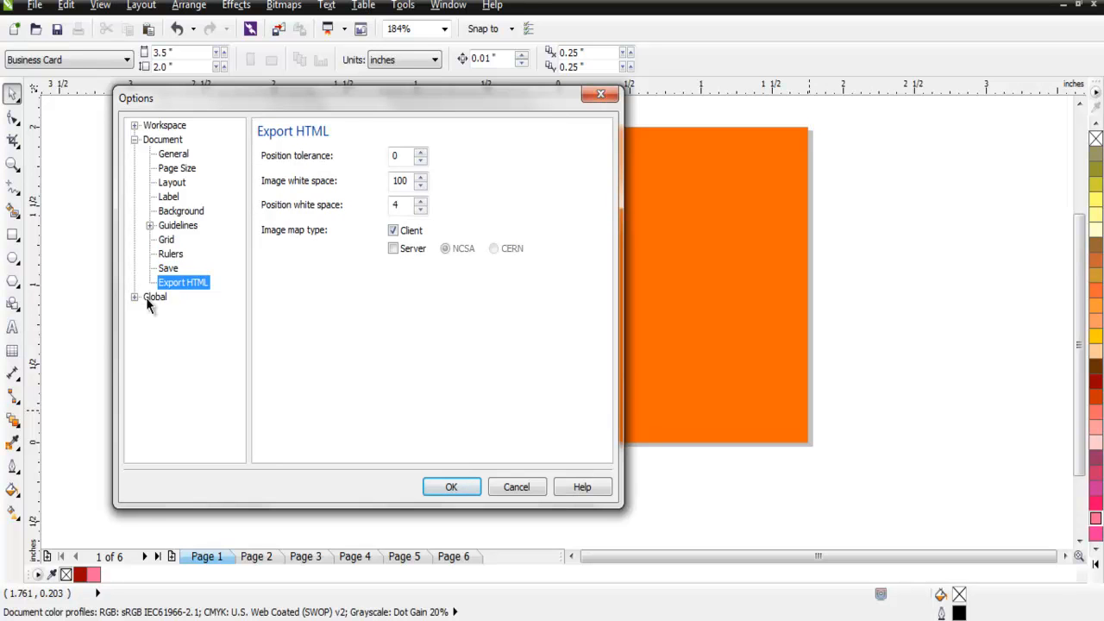
Examine the Global options and the available user interface languages
click(146, 297)
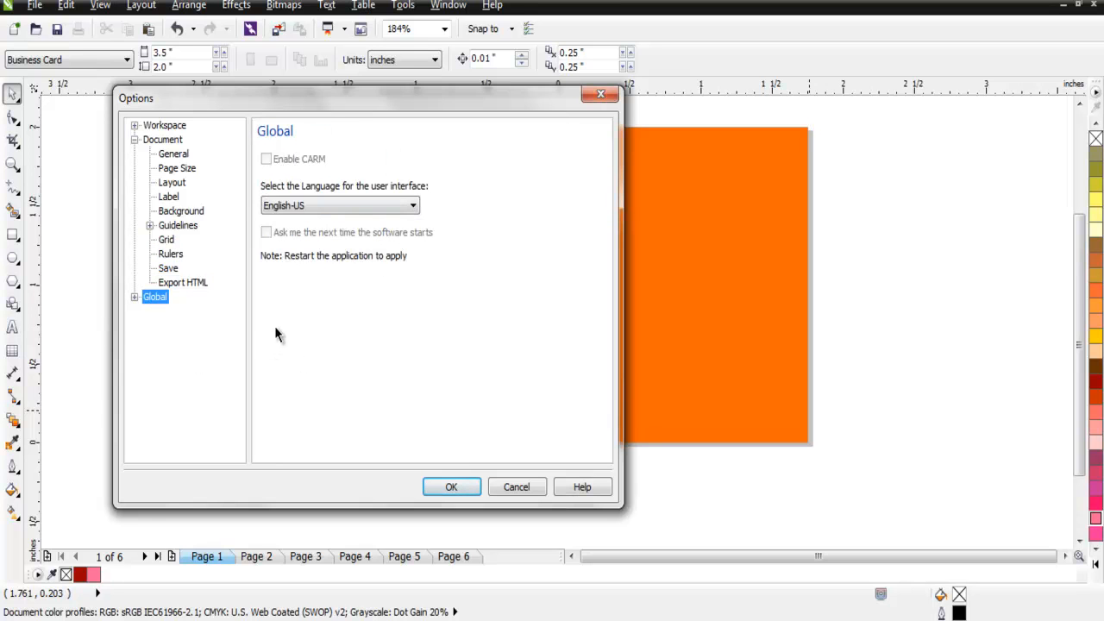
click(305, 208)
click(306, 208)
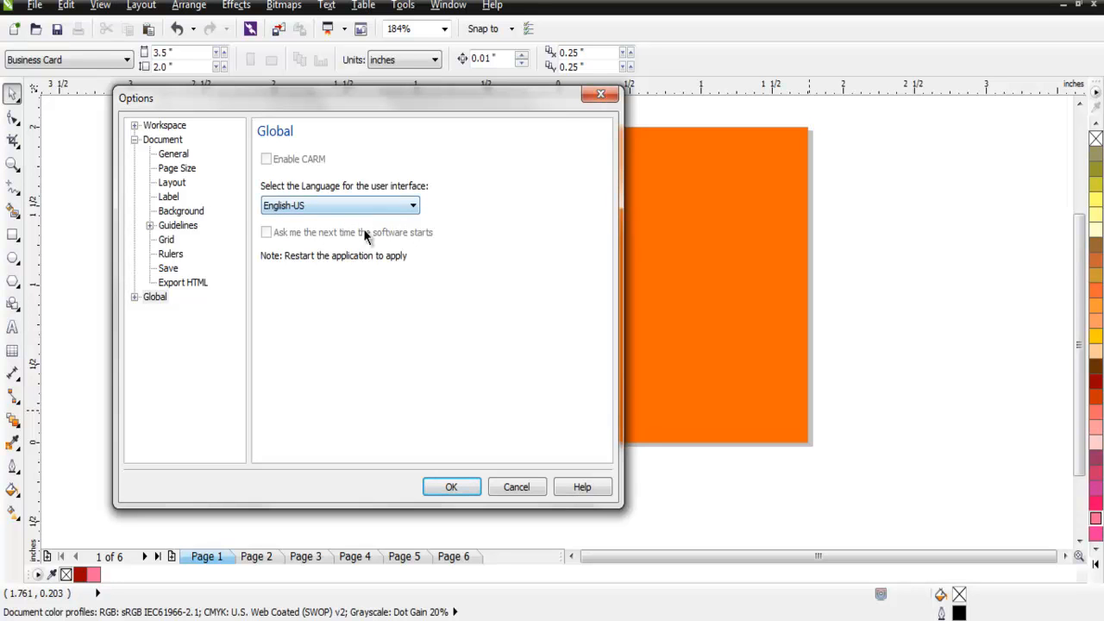
Review the document's Label, Layout and Page Size settings
click(168, 199)
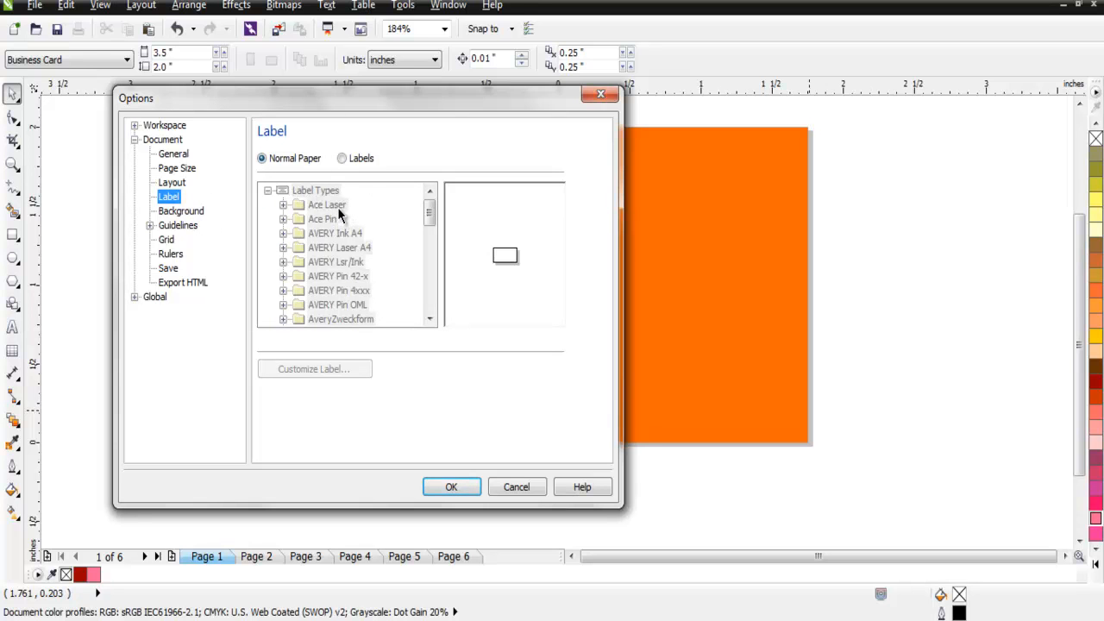
click(172, 182)
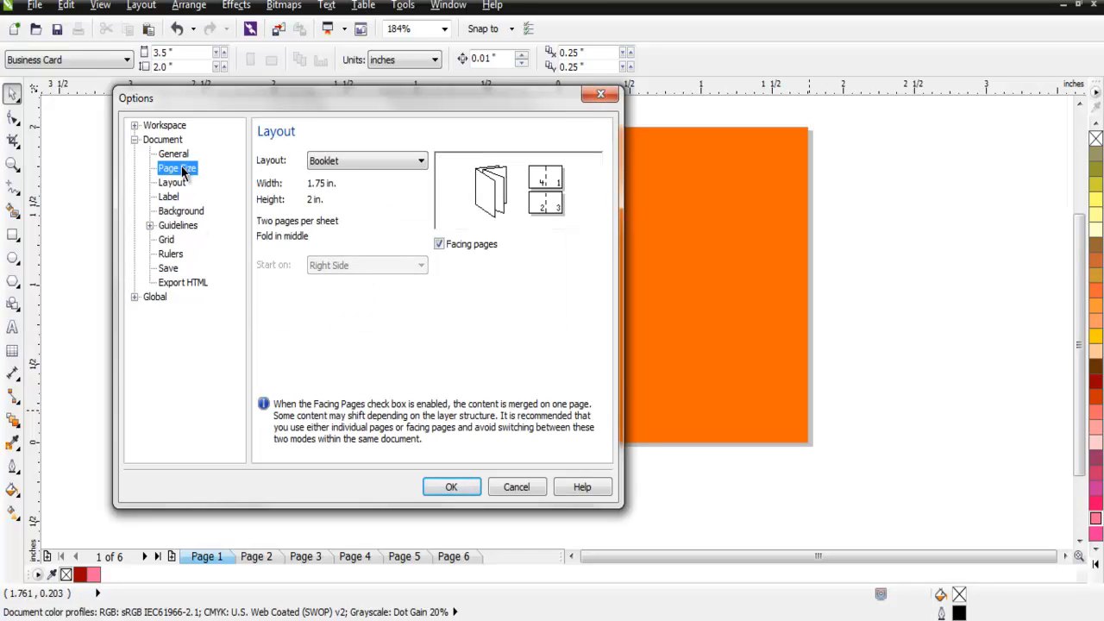
click(181, 169)
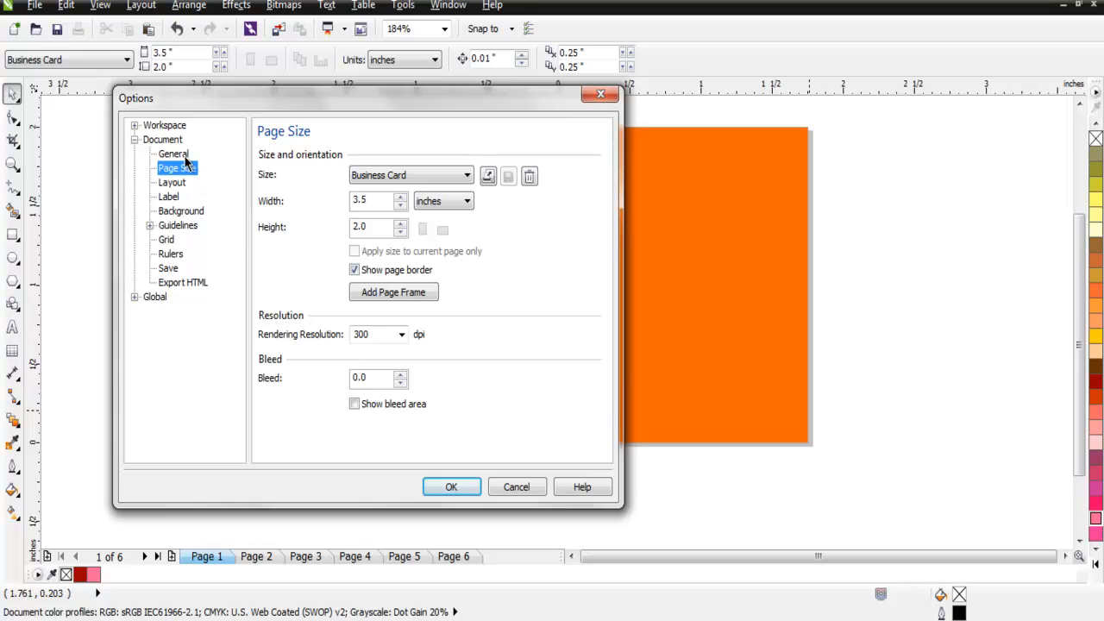
Examine the Workspace options, highlight the Adobe Illustrator workspace without enabling it, and close the options without applying anything
click(173, 127)
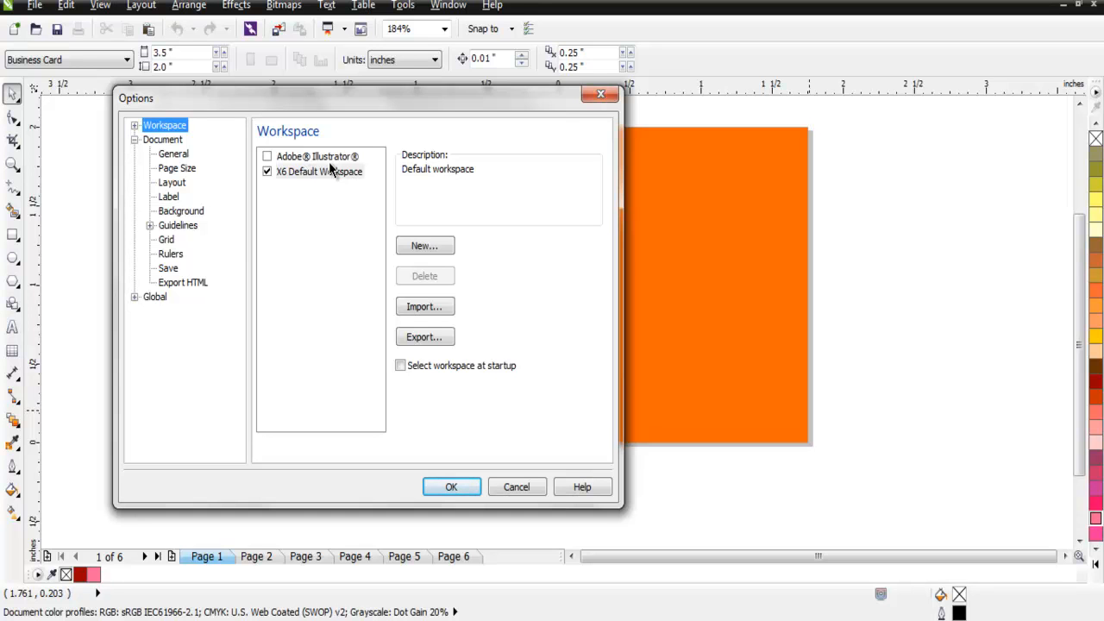
click(329, 158)
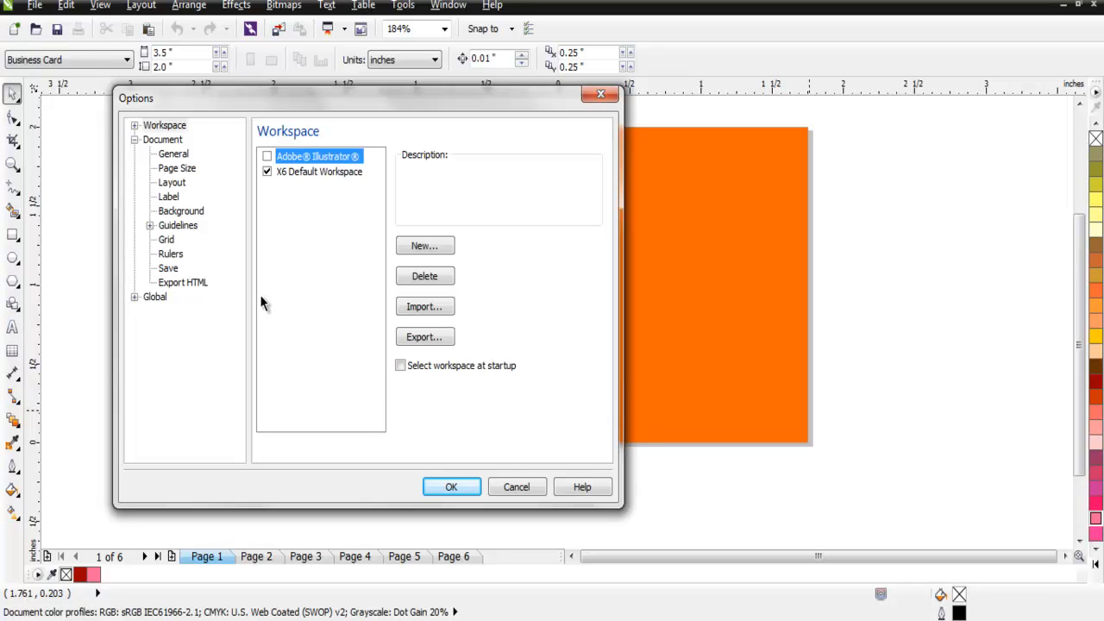
click(602, 94)
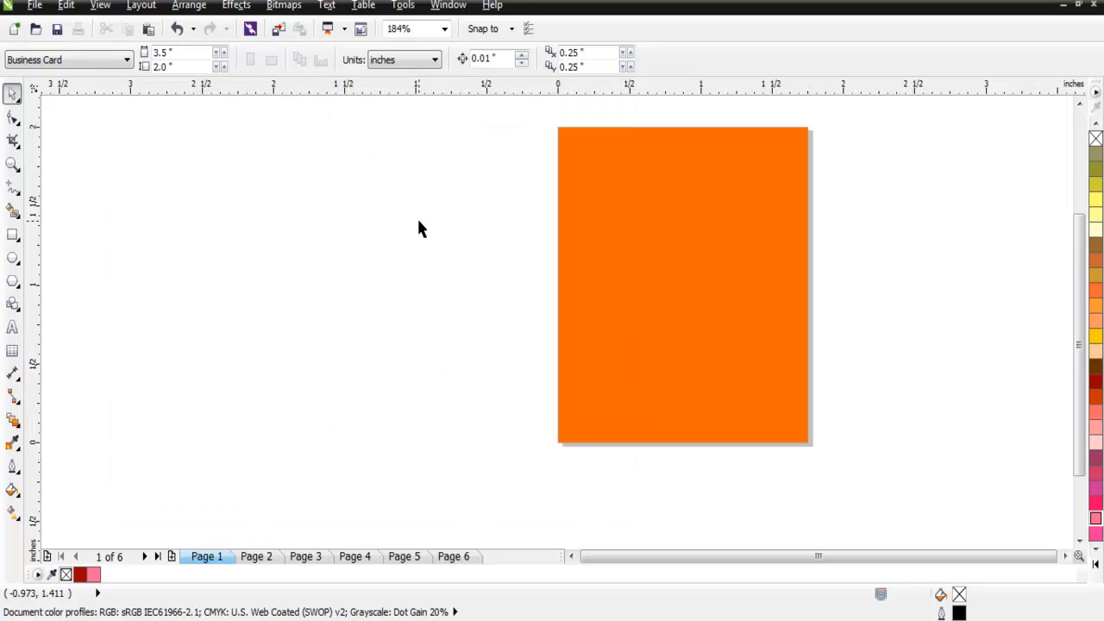